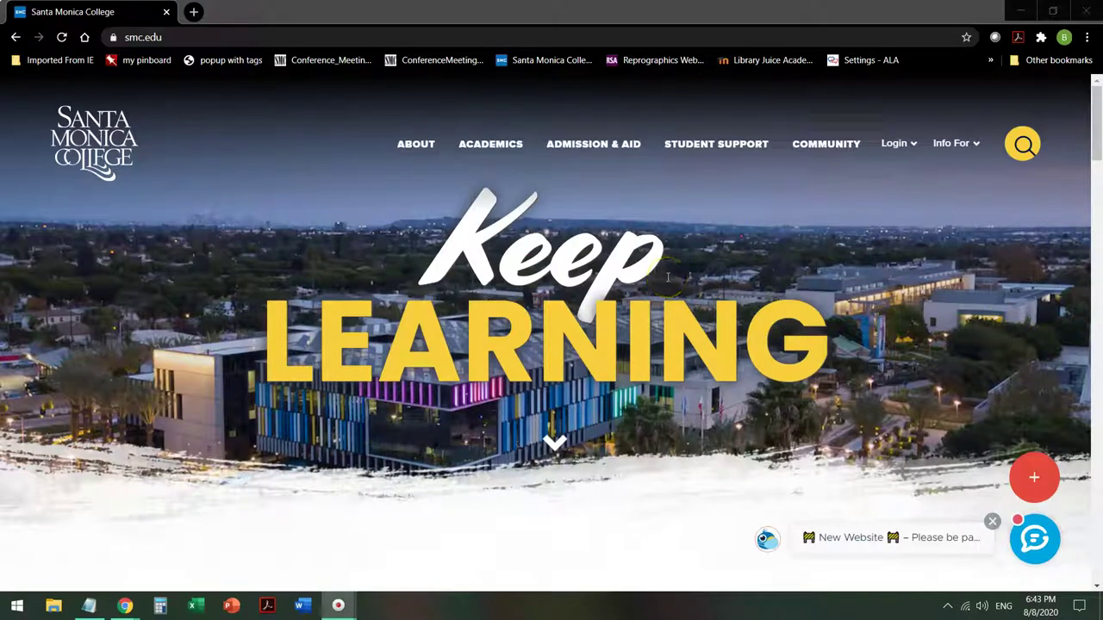
Open the Academic Search Complete, MasterFile Complete database from the college library's list of all databases.
mouse_move(722, 153)
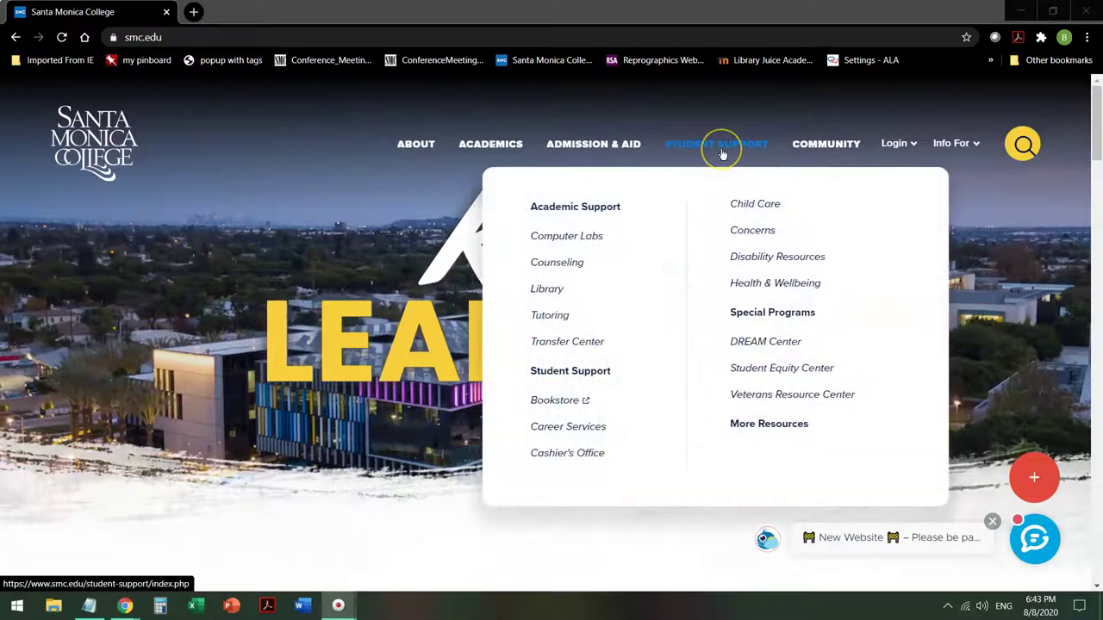
click(545, 289)
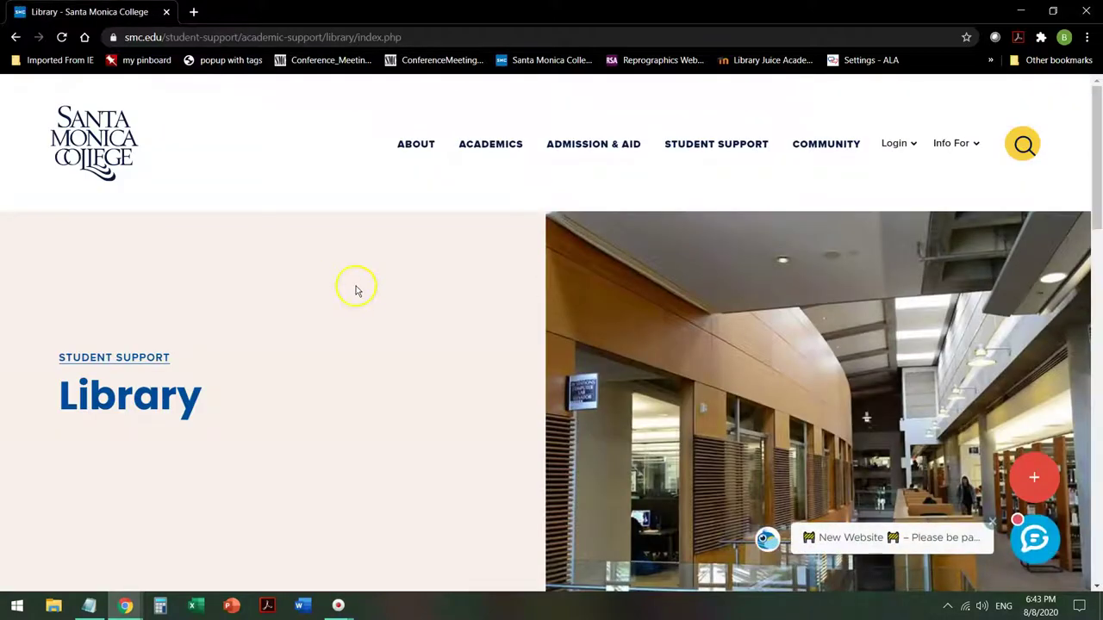
scroll(368, 292, down, 6)
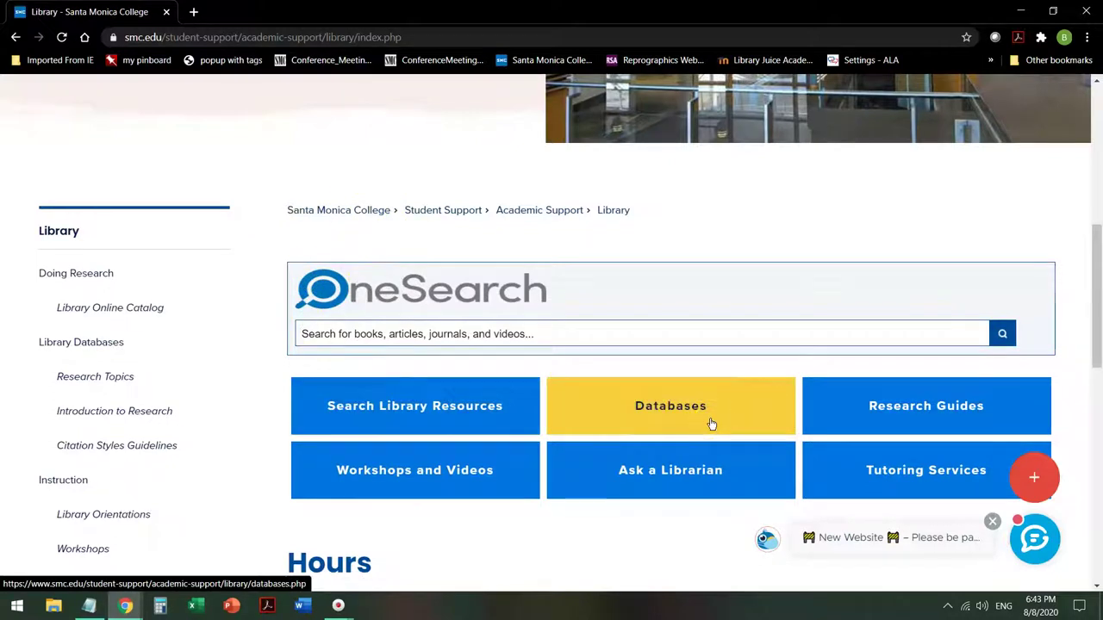
click(669, 412)
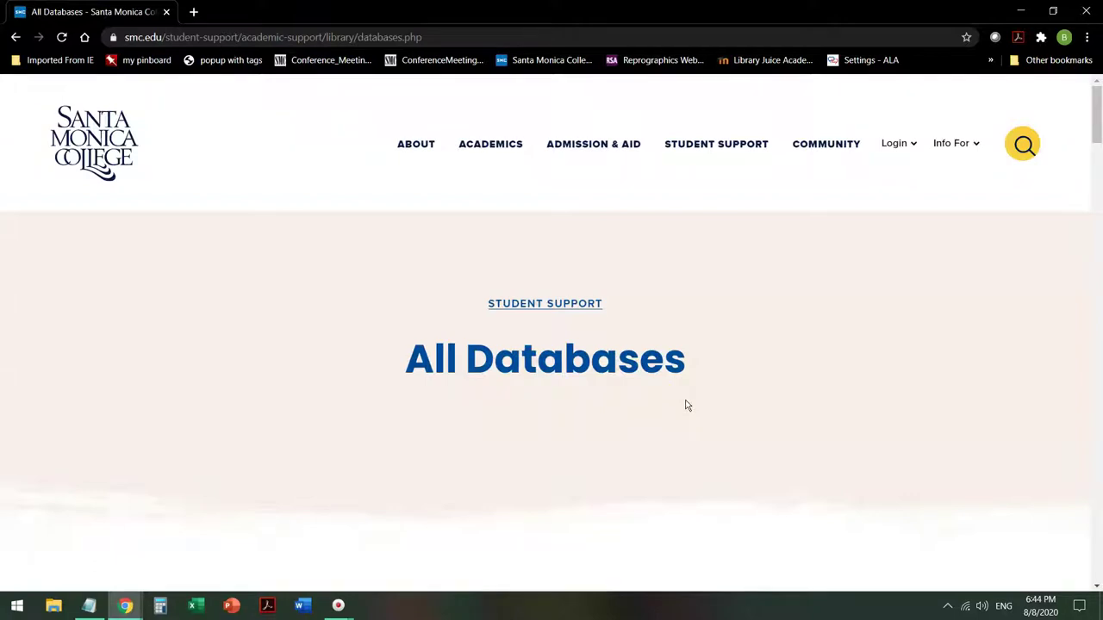
scroll(687, 405, down, 3)
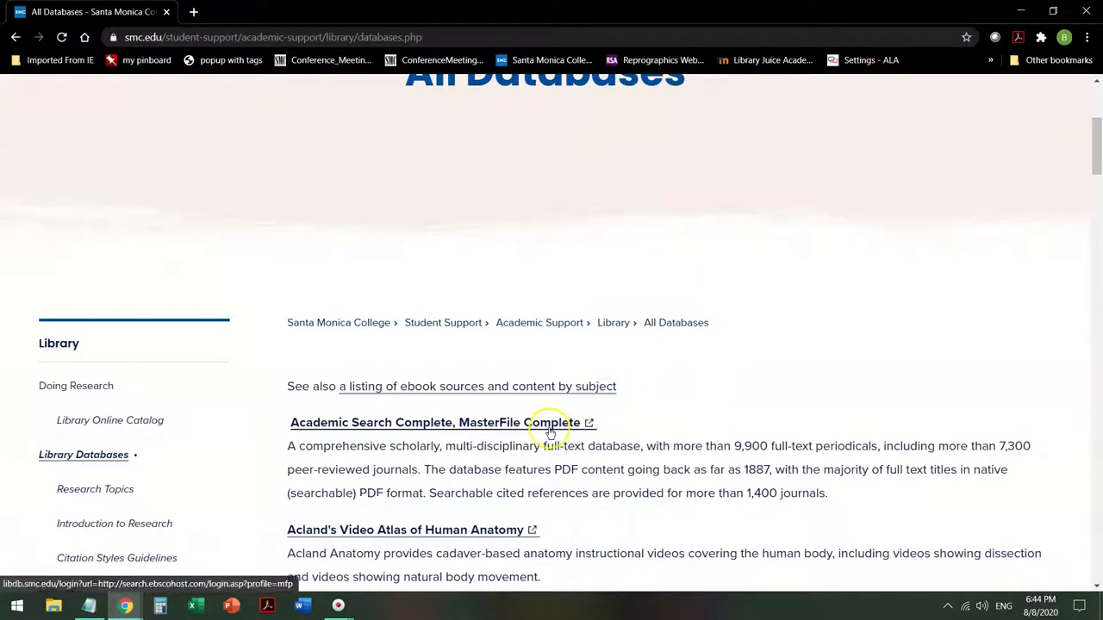
click(489, 426)
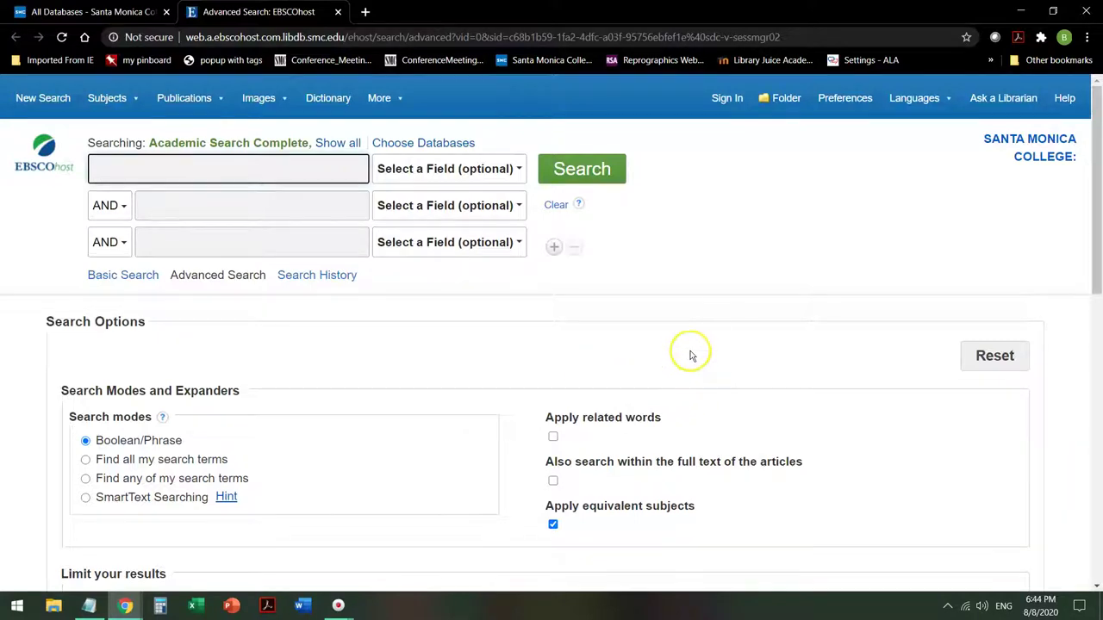
Run an advanced search combining "social media" AND "body image" on separate search lines.
scroll(679, 314, down, 2)
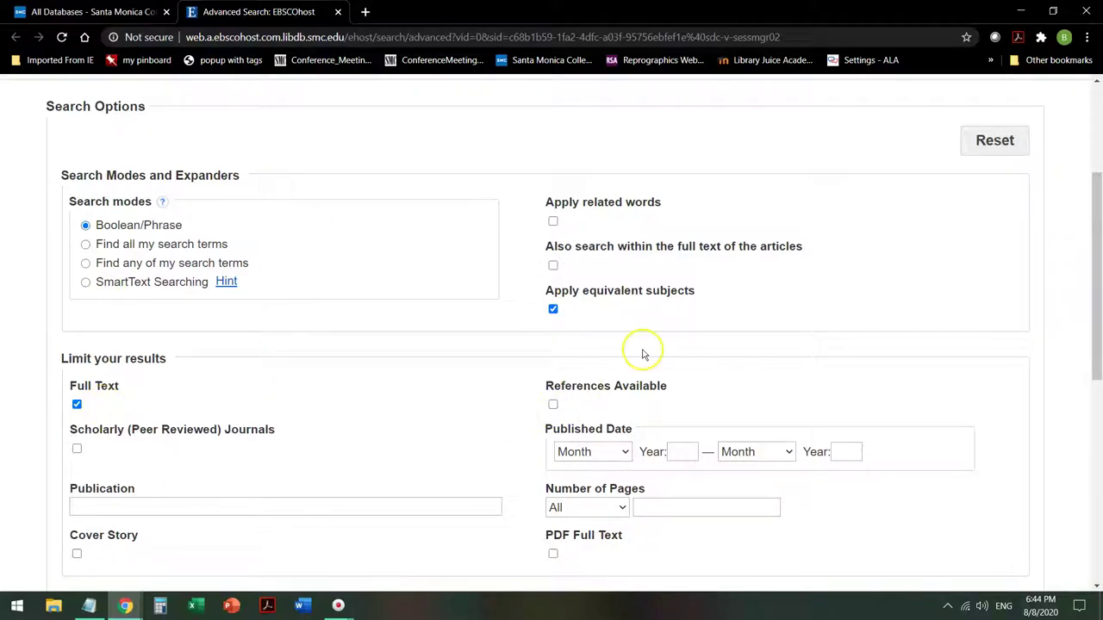
scroll(437, 372, up, 3)
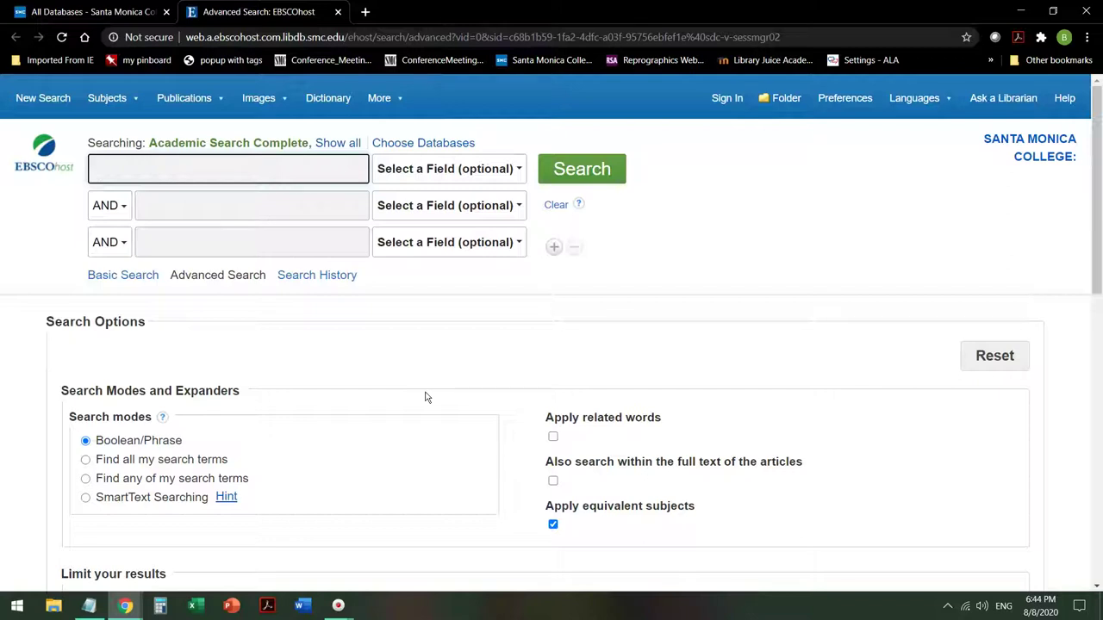
text(So)
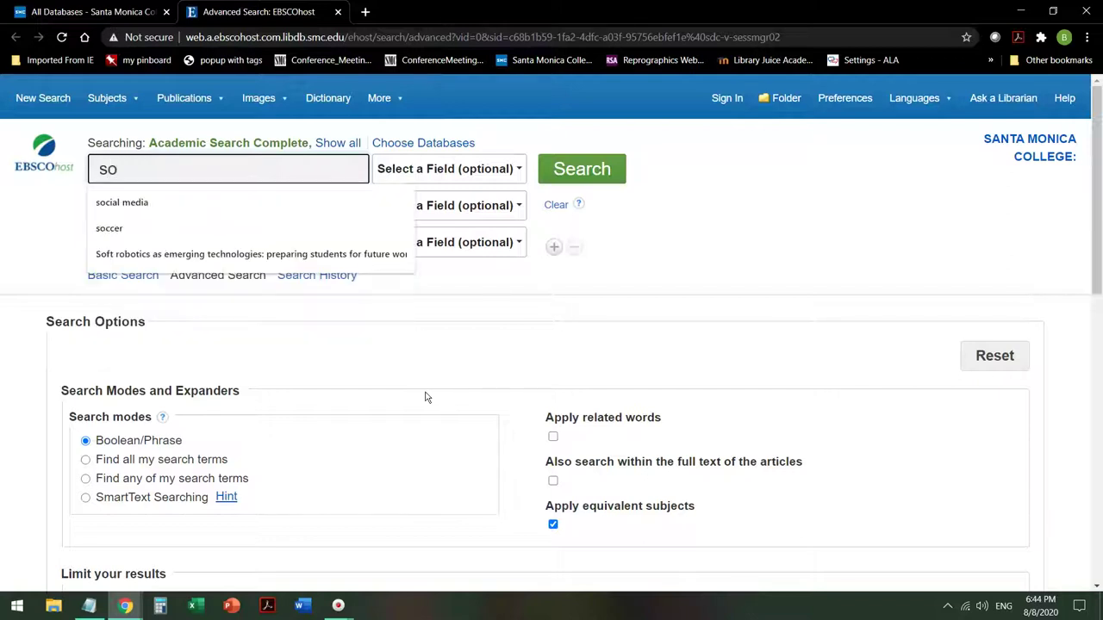
click(121, 203)
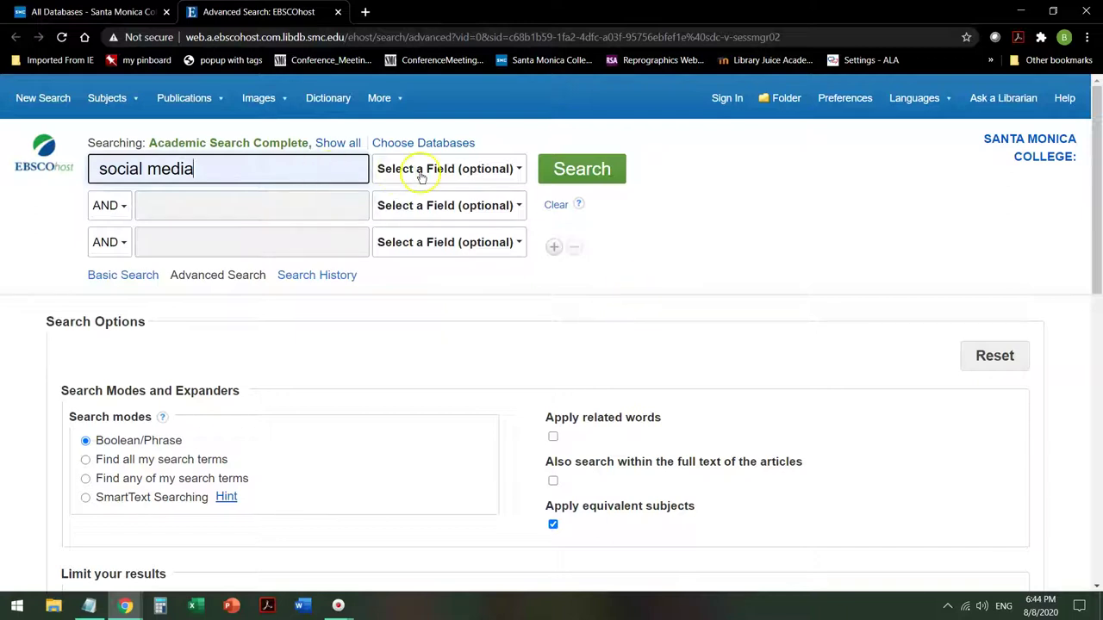
click(179, 206)
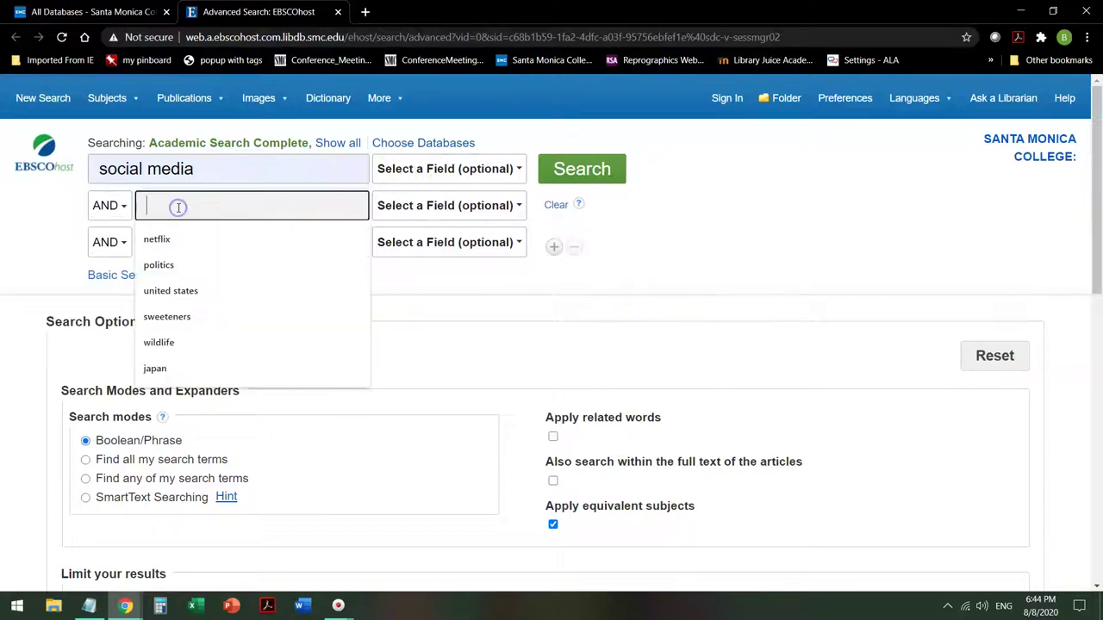
text(bo)
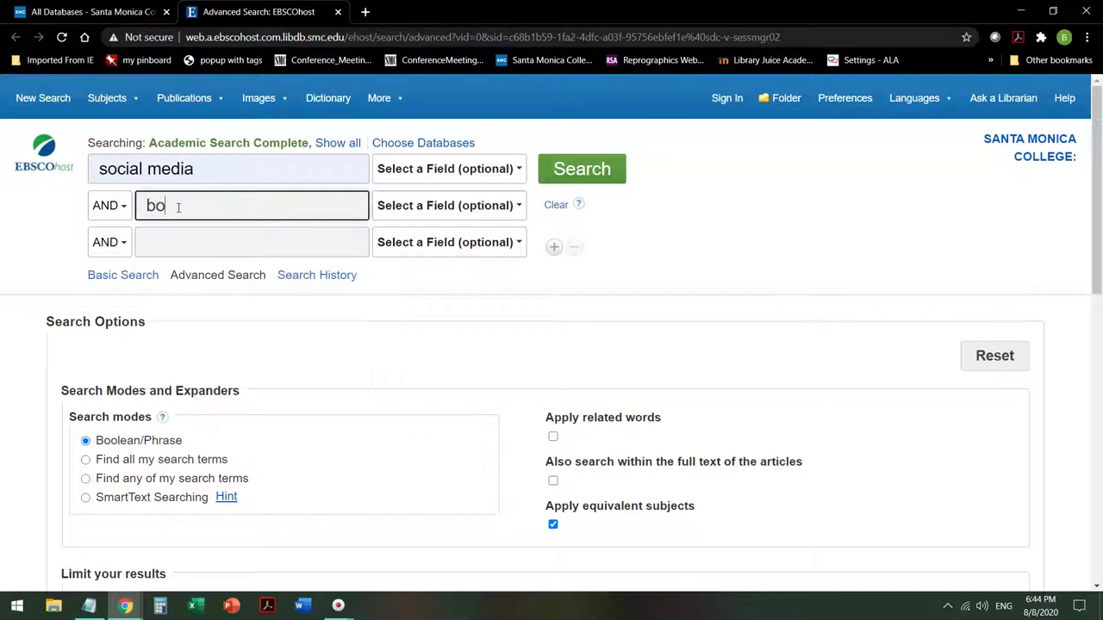
text(dy image)
click(581, 170)
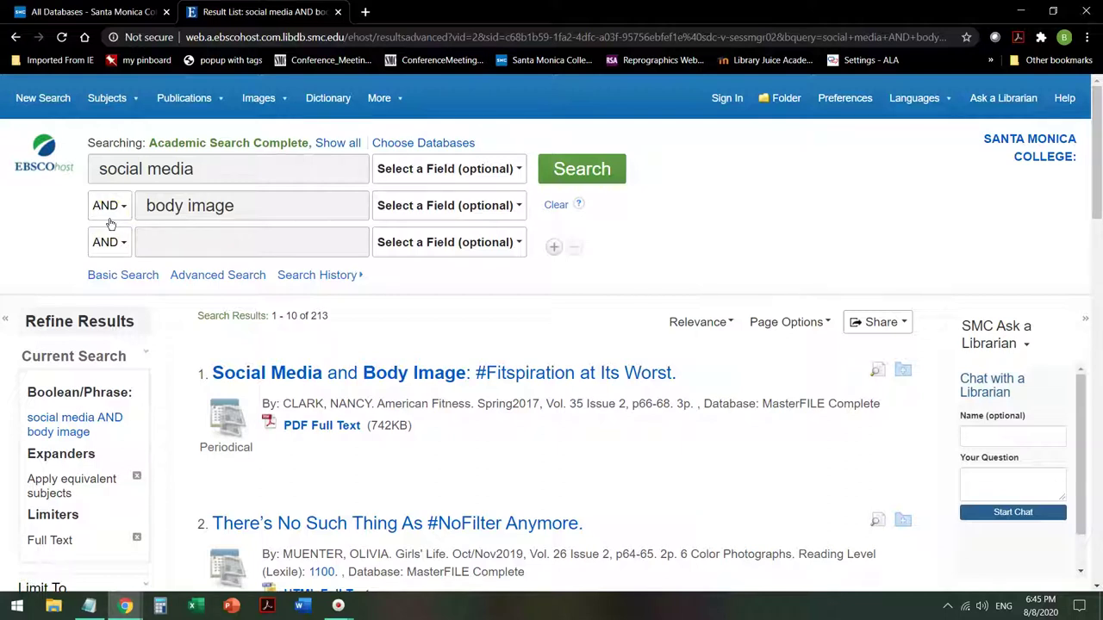
Examine the first page of search results, including their source types, publication details and full-text formats.
scroll(310, 323, down, 2)
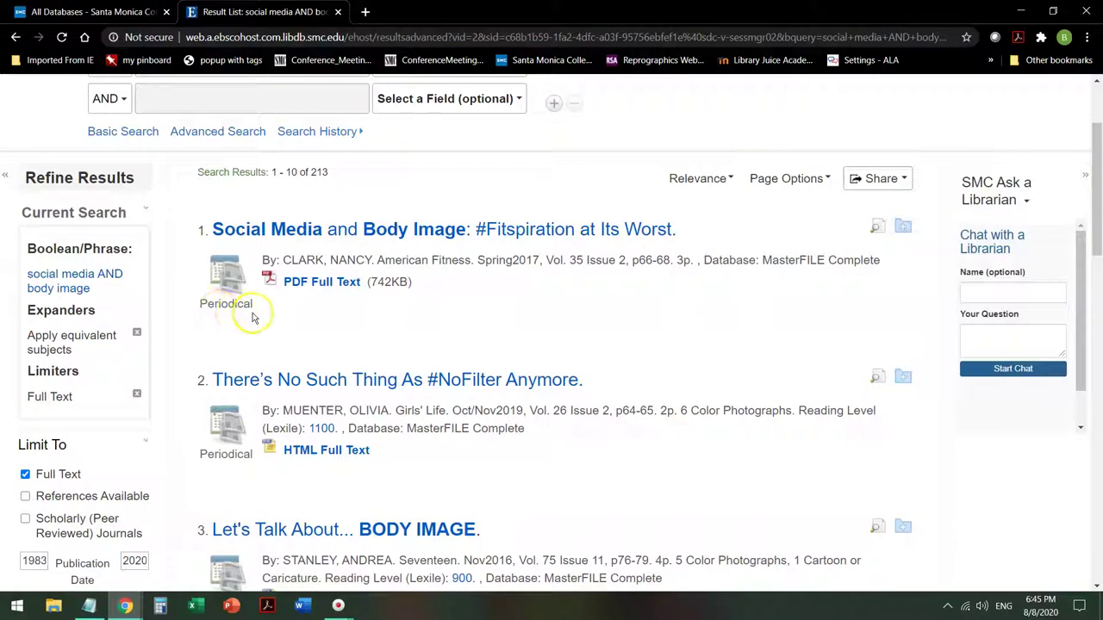
scroll(264, 301, up, 2)
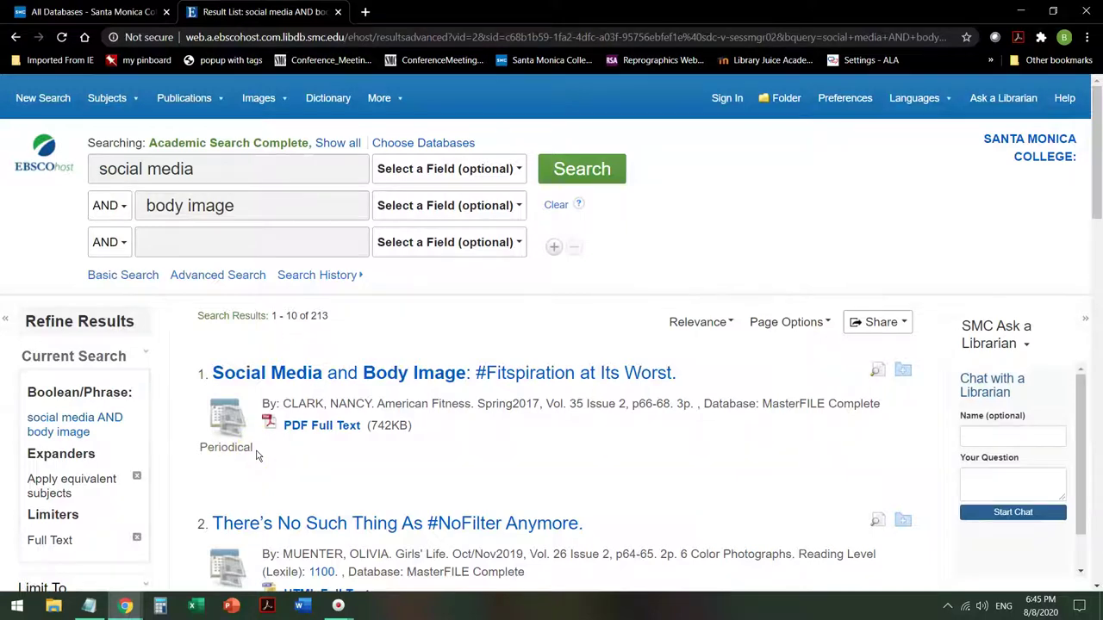
scroll(362, 414, down, 6)
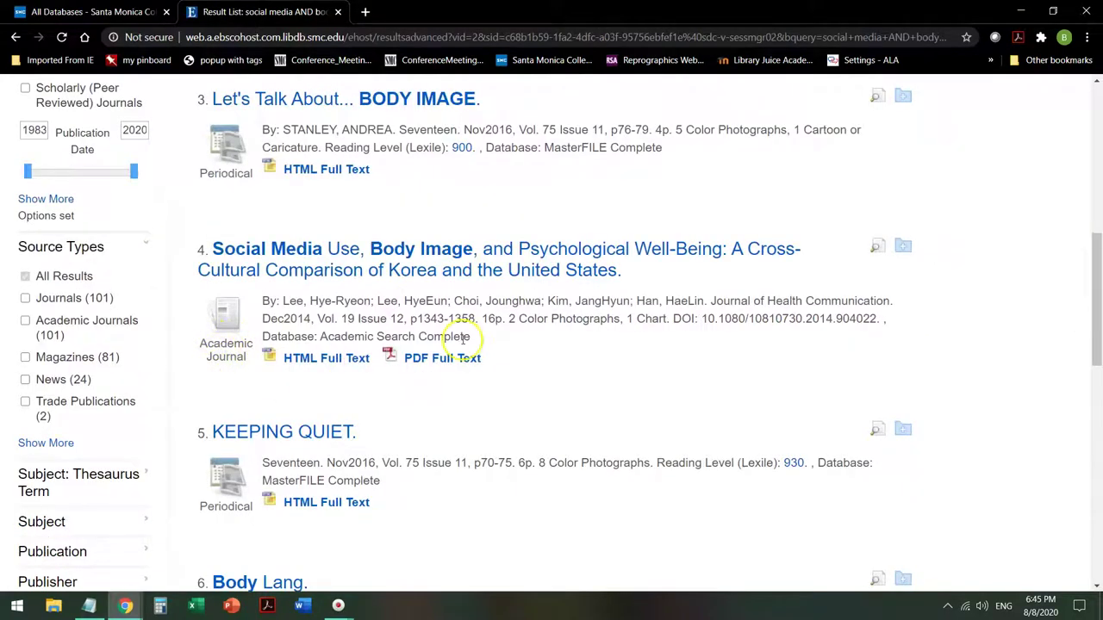
scroll(464, 339, down, 7)
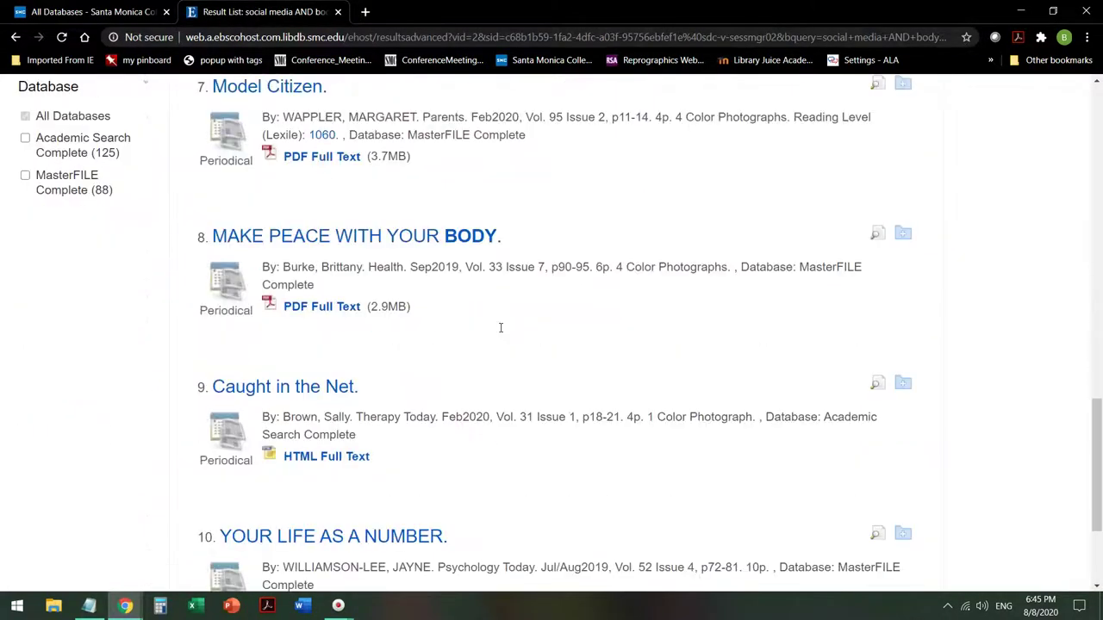
scroll(500, 327, down, 2)
scroll(499, 328, up, 4)
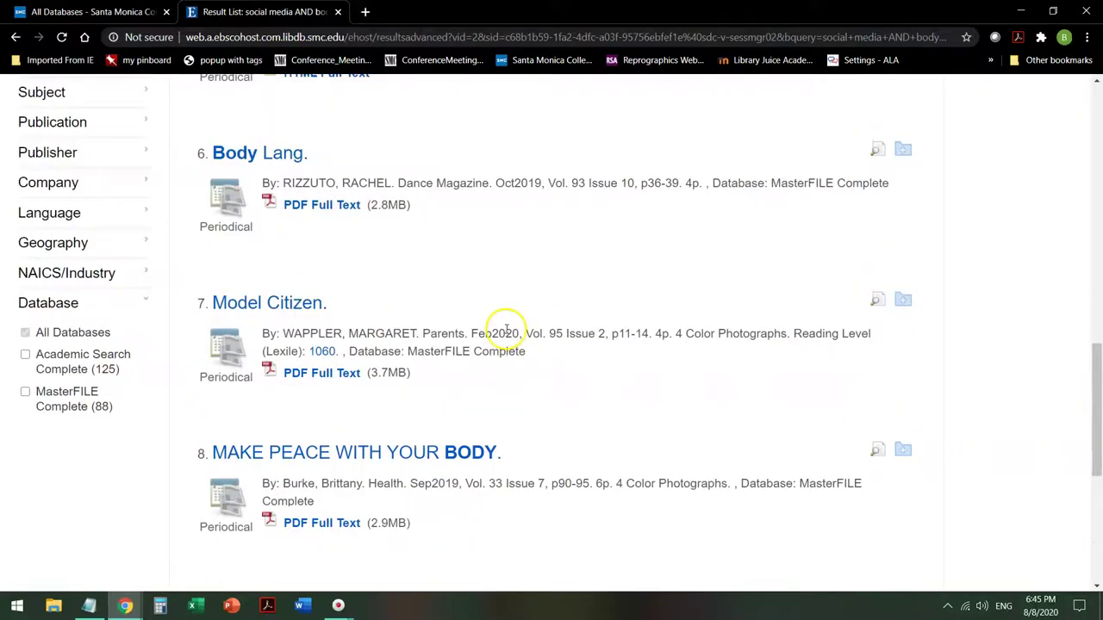
scroll(506, 331, up, 10)
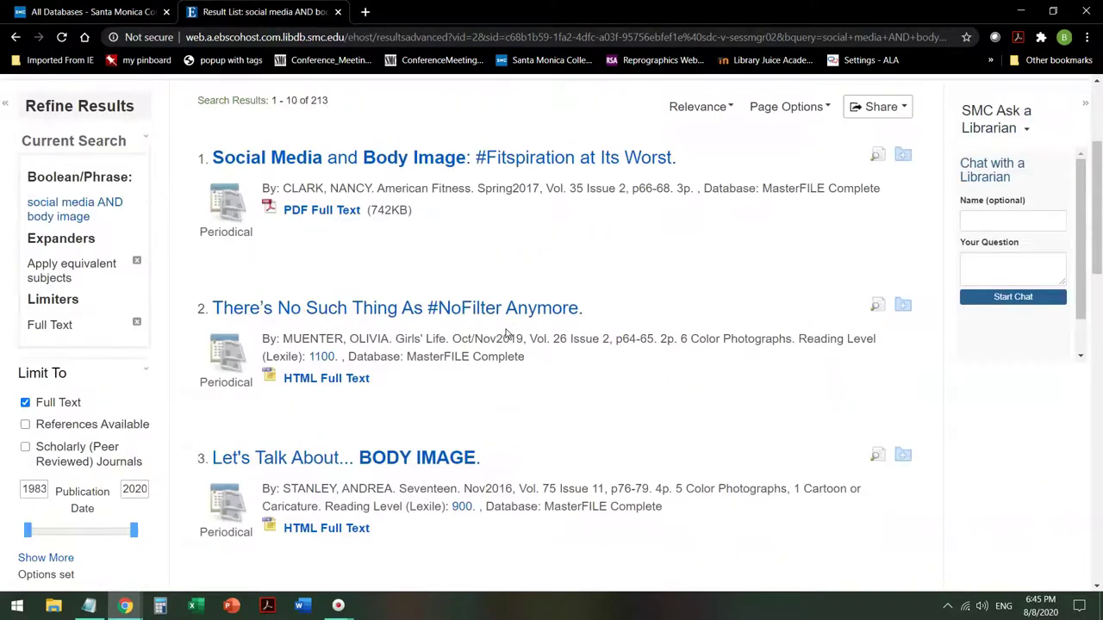
scroll(507, 333, up, 2)
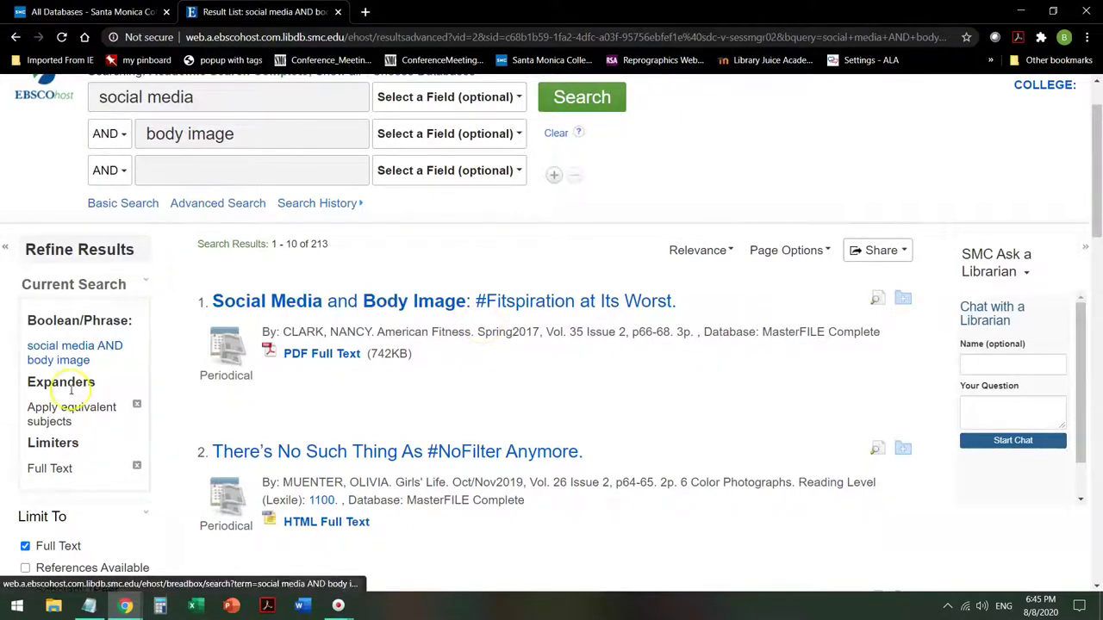
Limit the search results to scholarly (peer reviewed) journals.
scroll(75, 395, down, 1)
scroll(75, 395, down, 1)
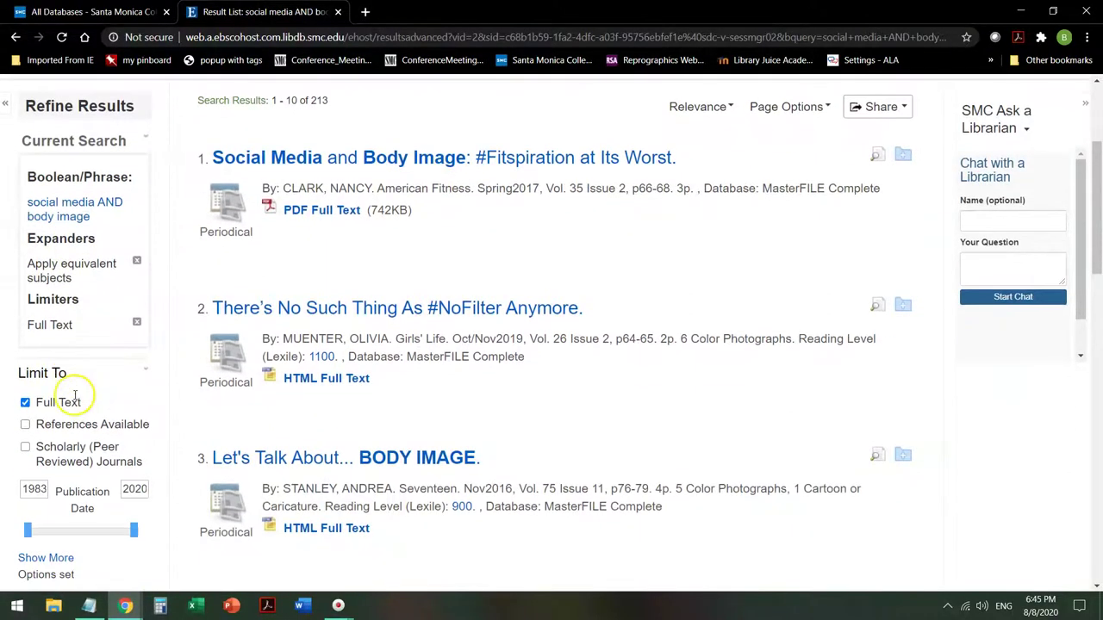
click(25, 448)
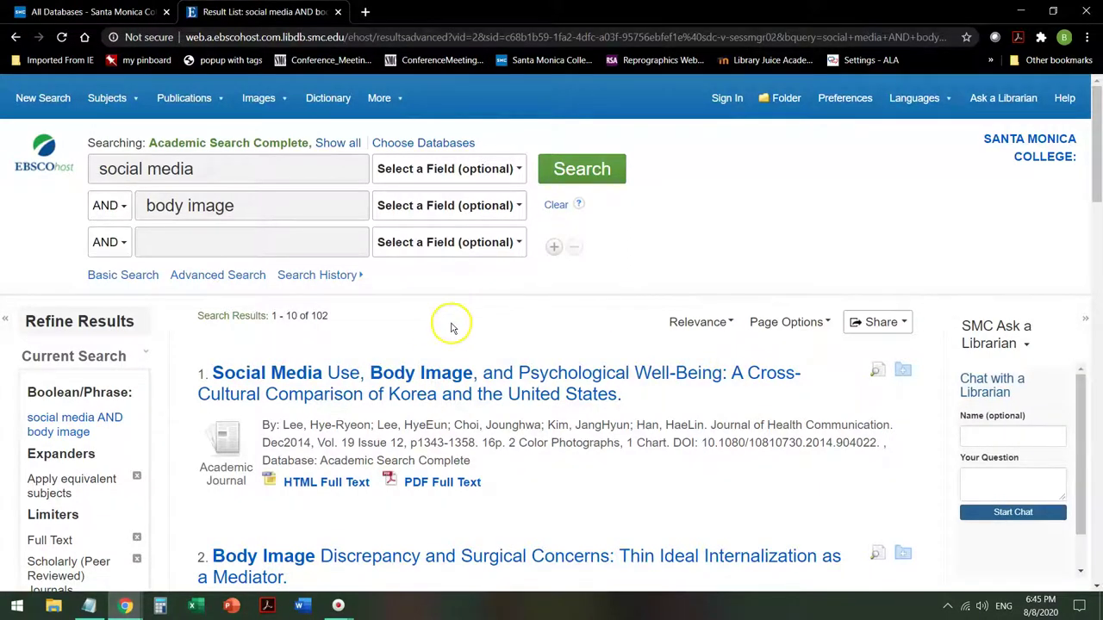
Set the start year of the publication date limit to 2016 and apply it to the results.
scroll(167, 374, down, 4)
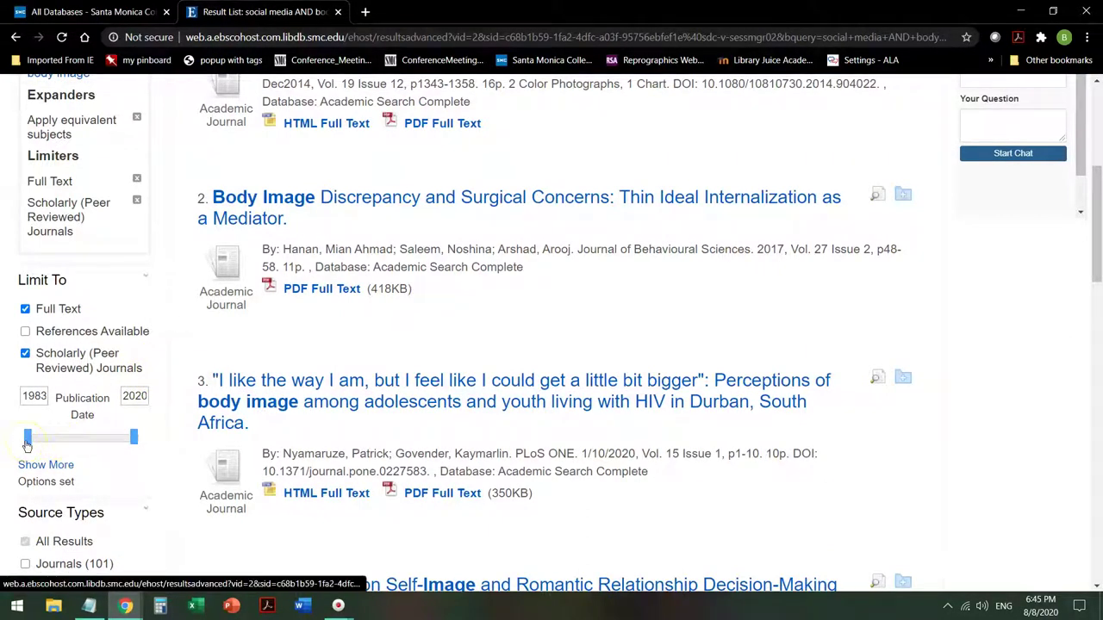
click(42, 396)
key(BackSpace)
key(BackSpace)
key(BackSpace)
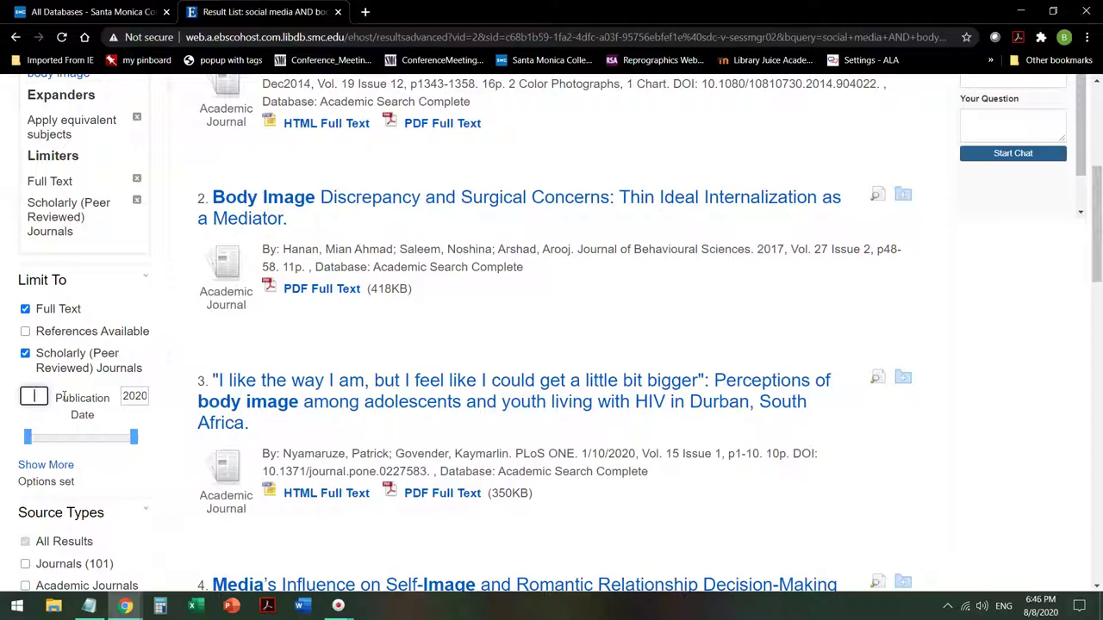
text(2010)
key(BackSpace)
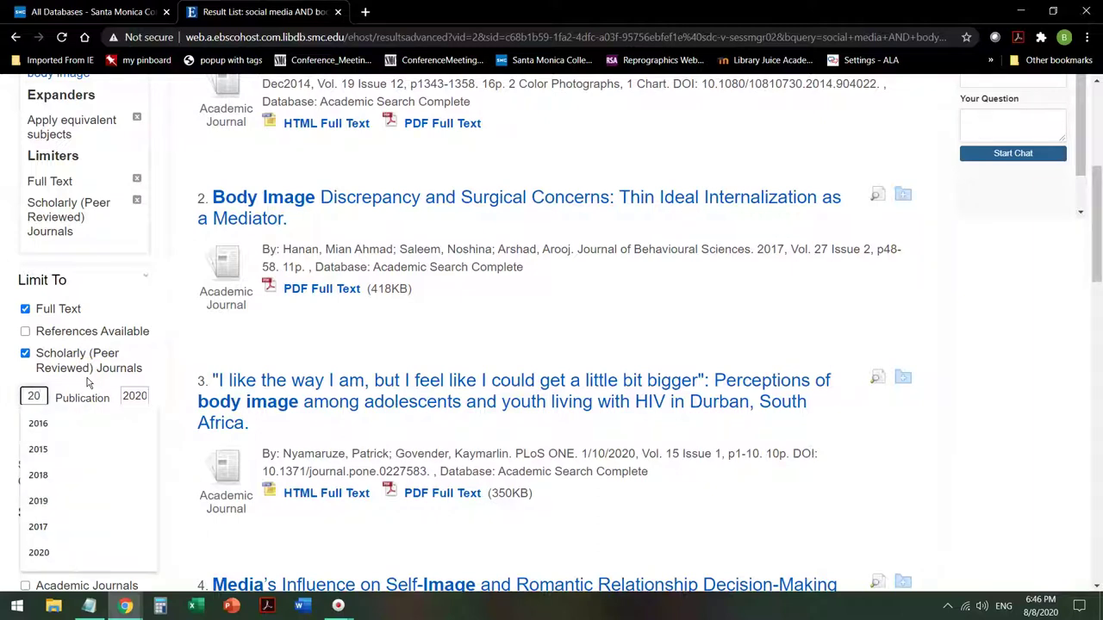
click(38, 423)
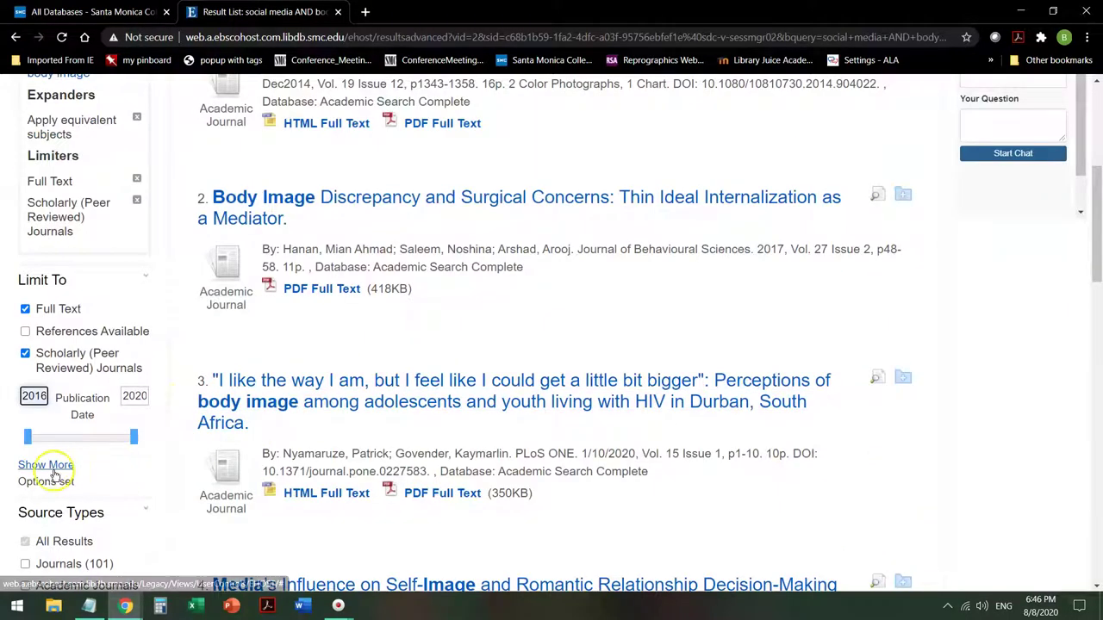
click(34, 396)
click(110, 398)
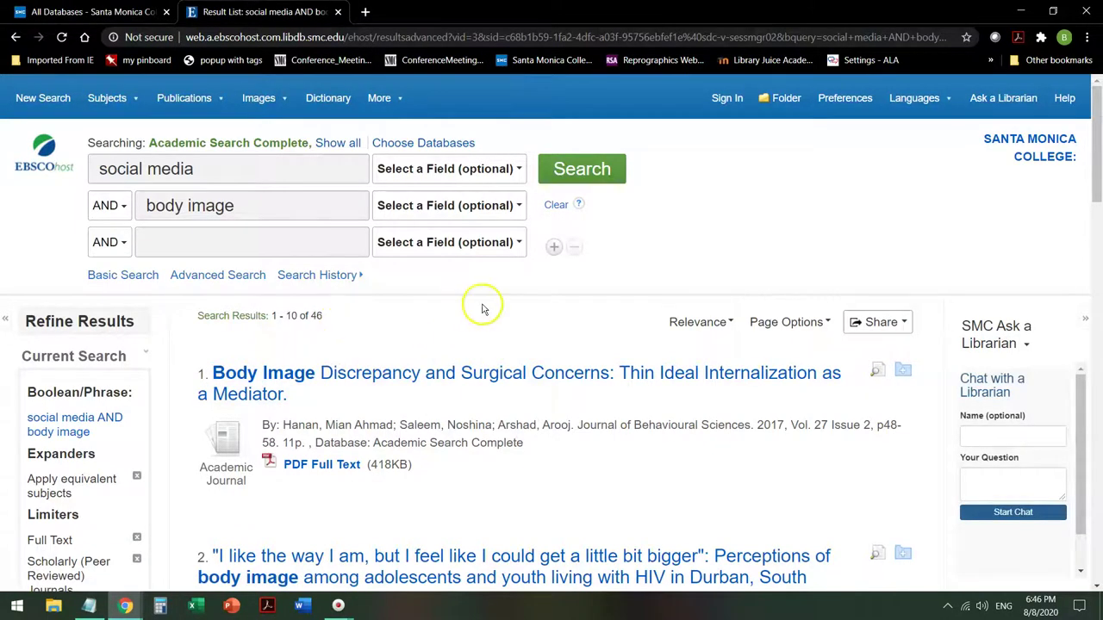
Expand the Subject filter to view the subject terms available for narrowing the results.
scroll(450, 325, down, 3)
scroll(170, 369, down, 2)
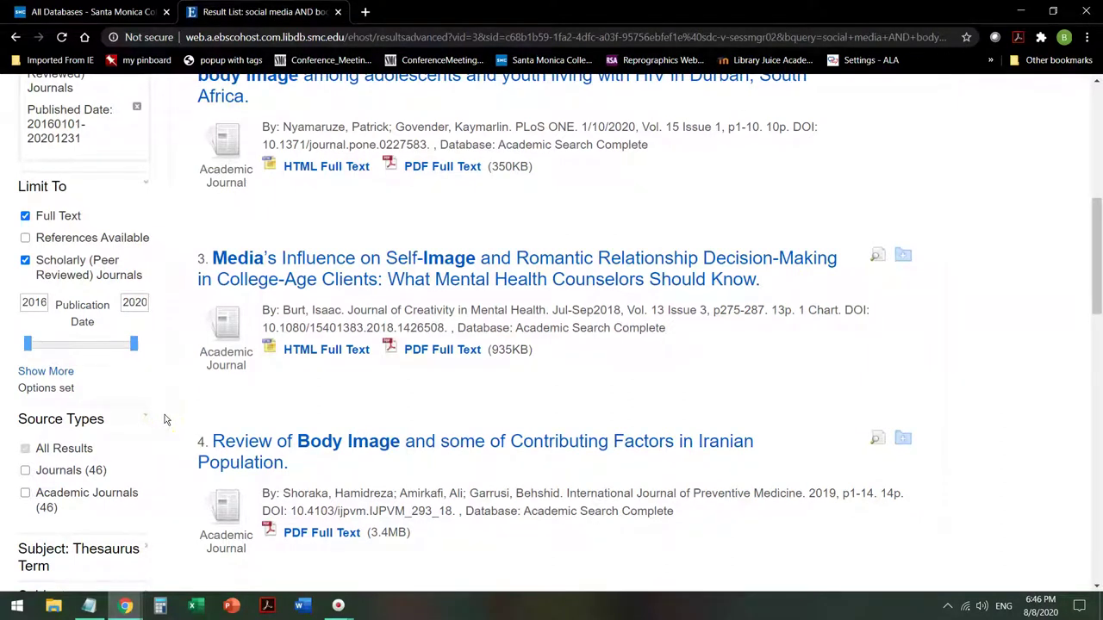
scroll(160, 409, down, 2)
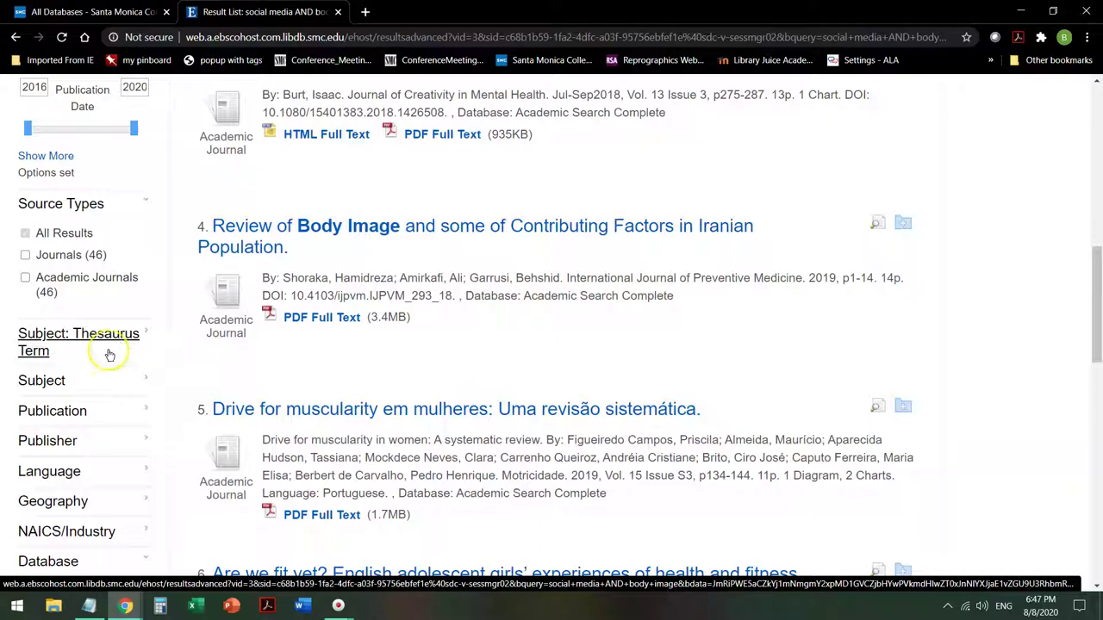
click(128, 392)
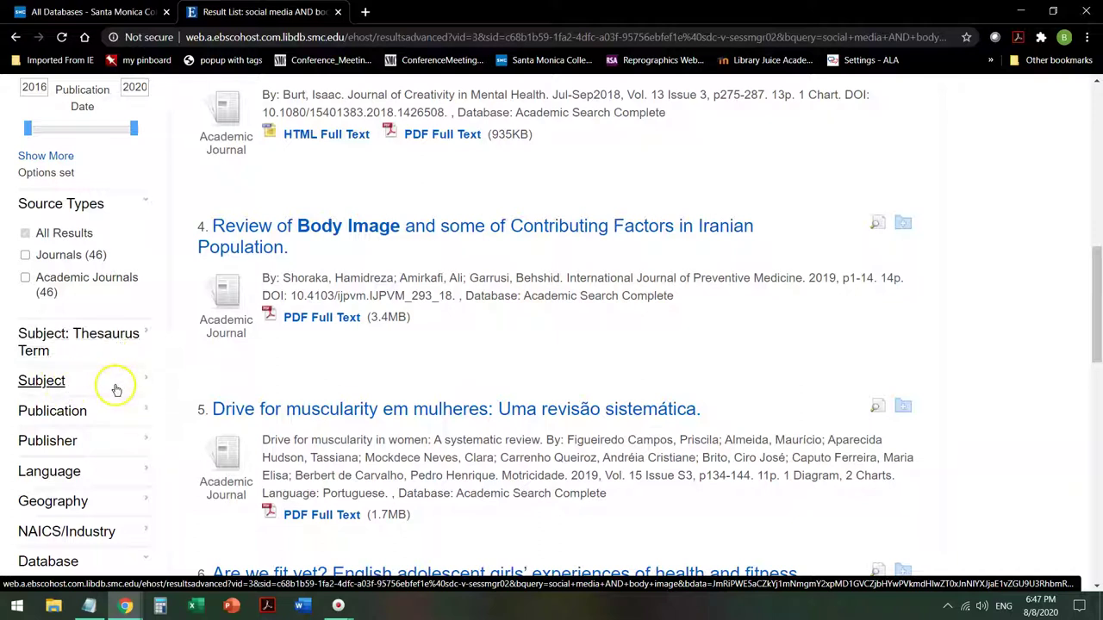
click(55, 391)
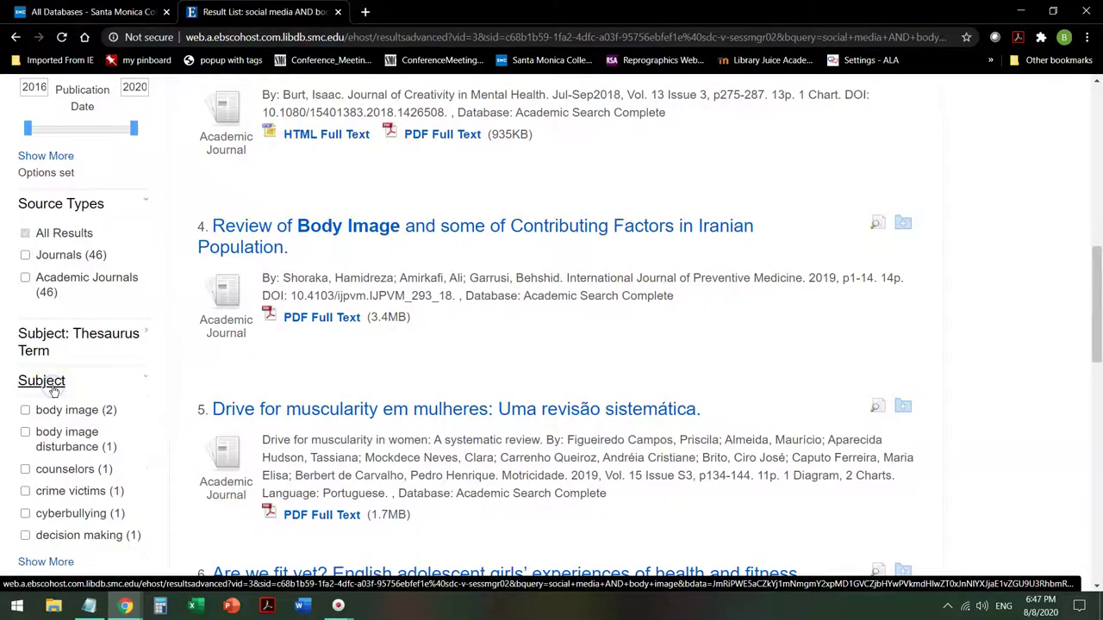
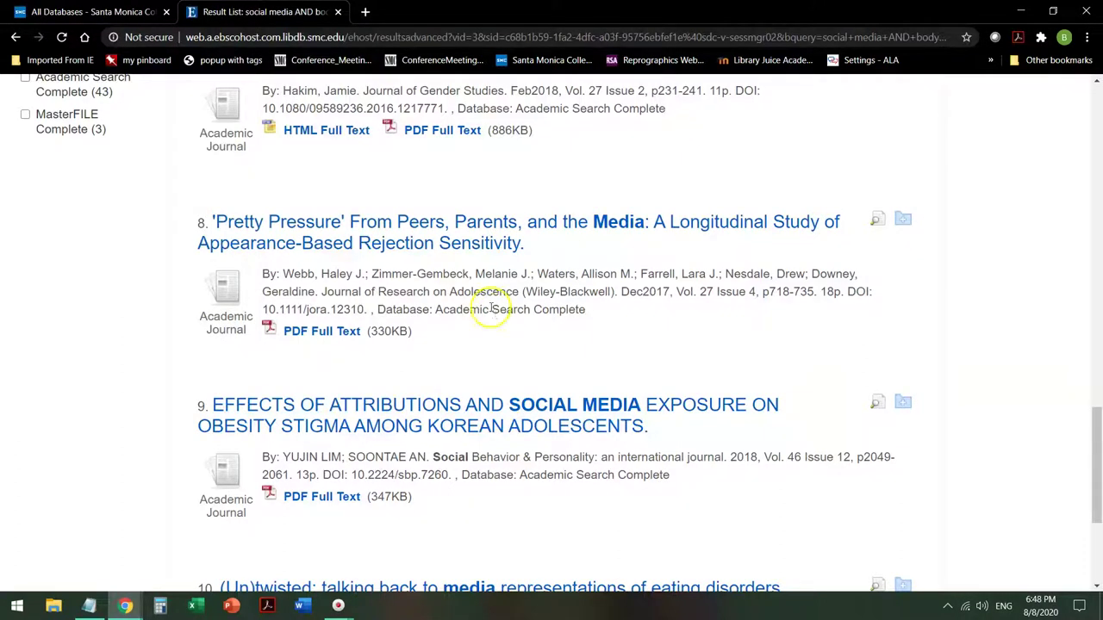
Open the detailed record of the "'Pretty Pressure' From Peers, Parents, and the Media" article and review its subject terms and abstract.
click(393, 244)
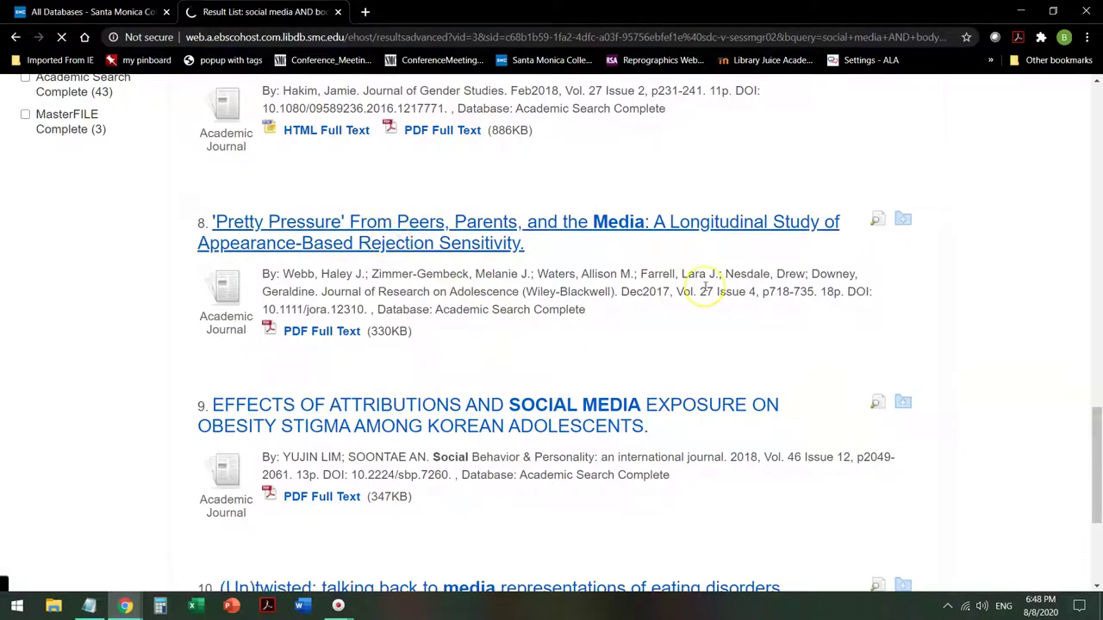
scroll(642, 336, down, 2)
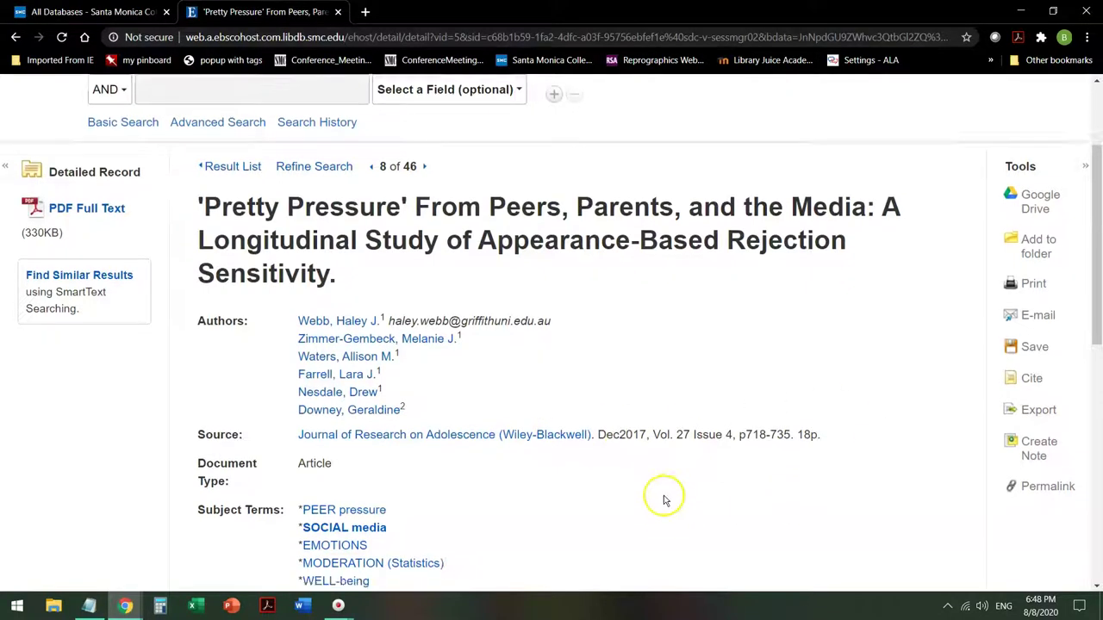
scroll(660, 500, down, 3)
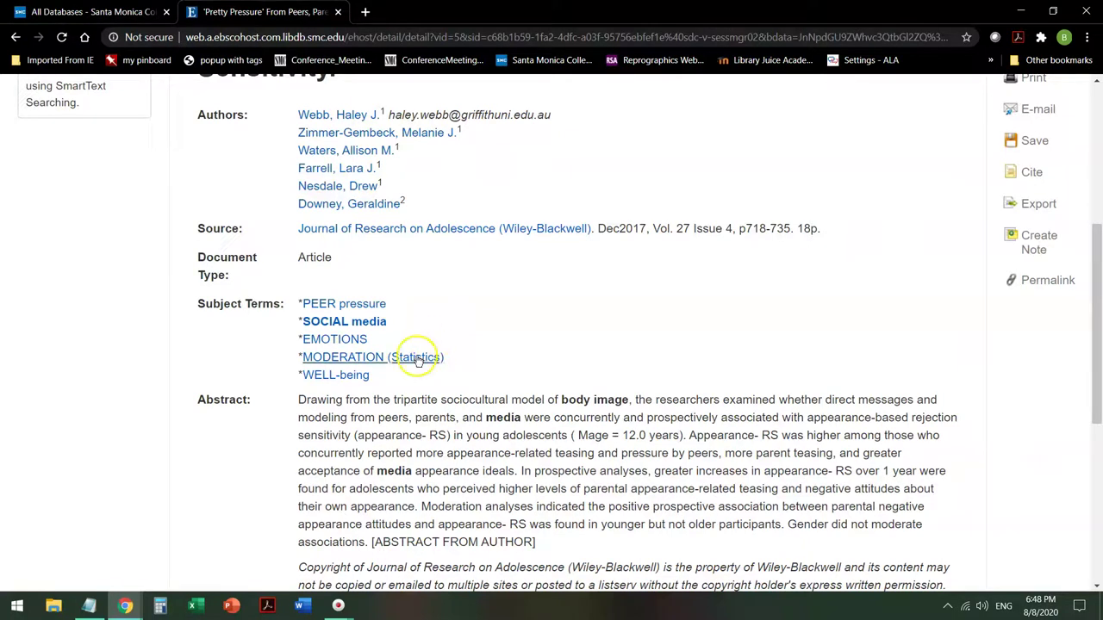
Read the article's abstract and publication details in its record, and locate the PDF full text.
scroll(423, 357, down, 3)
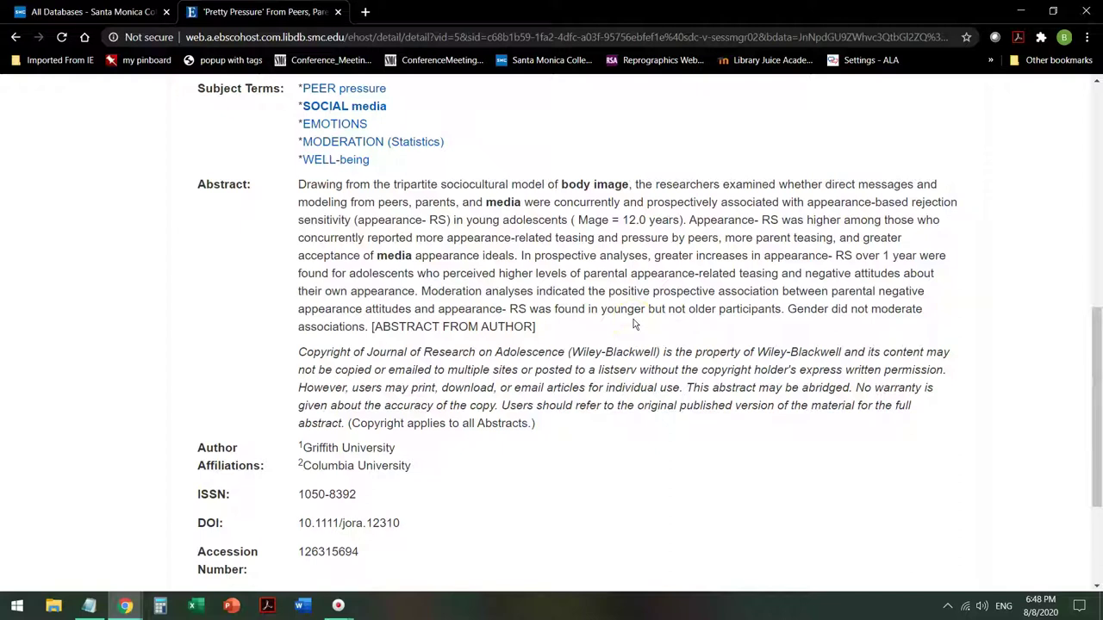
scroll(634, 319, down, 2)
scroll(633, 314, up, 10)
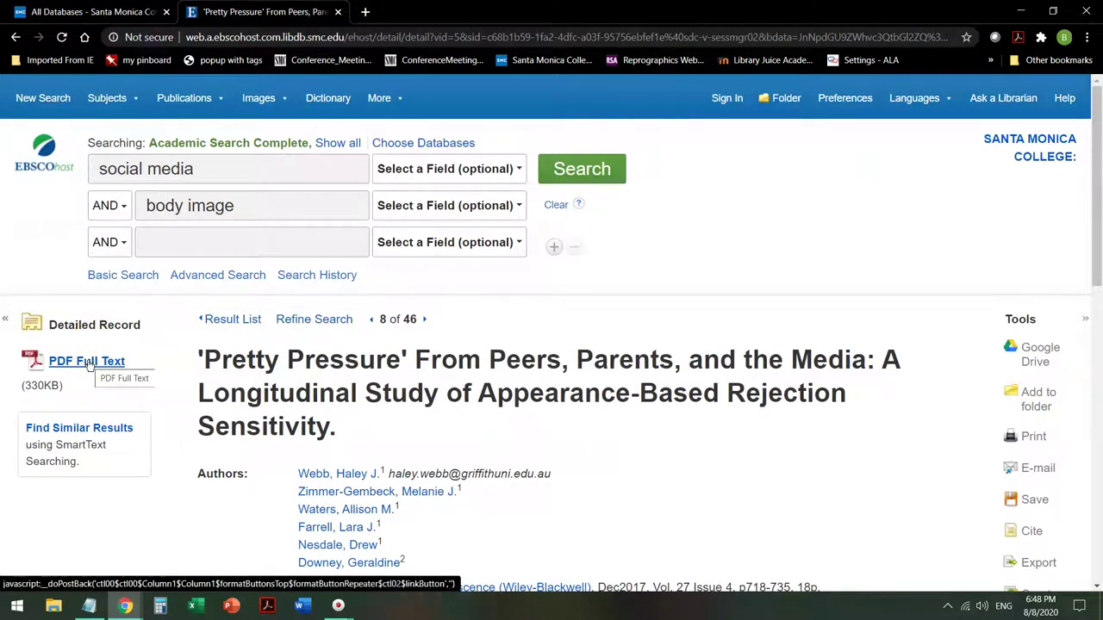
click(91, 364)
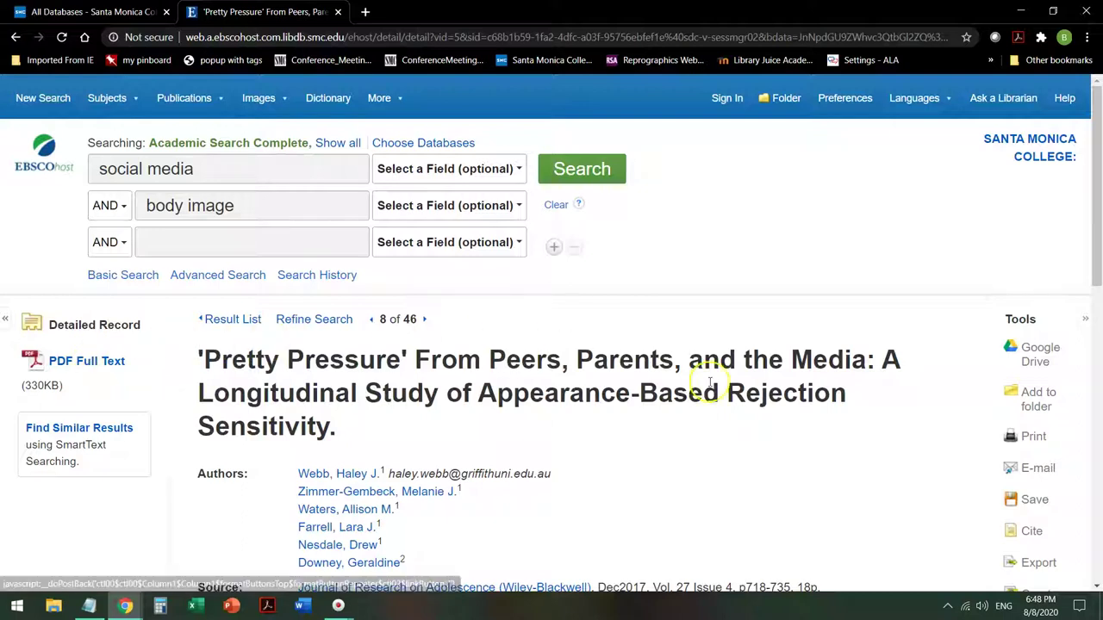
Start an e-mail of the article, filling in the sender's and recipient's e-mail address and the subject "example".
scroll(825, 394, down, 3)
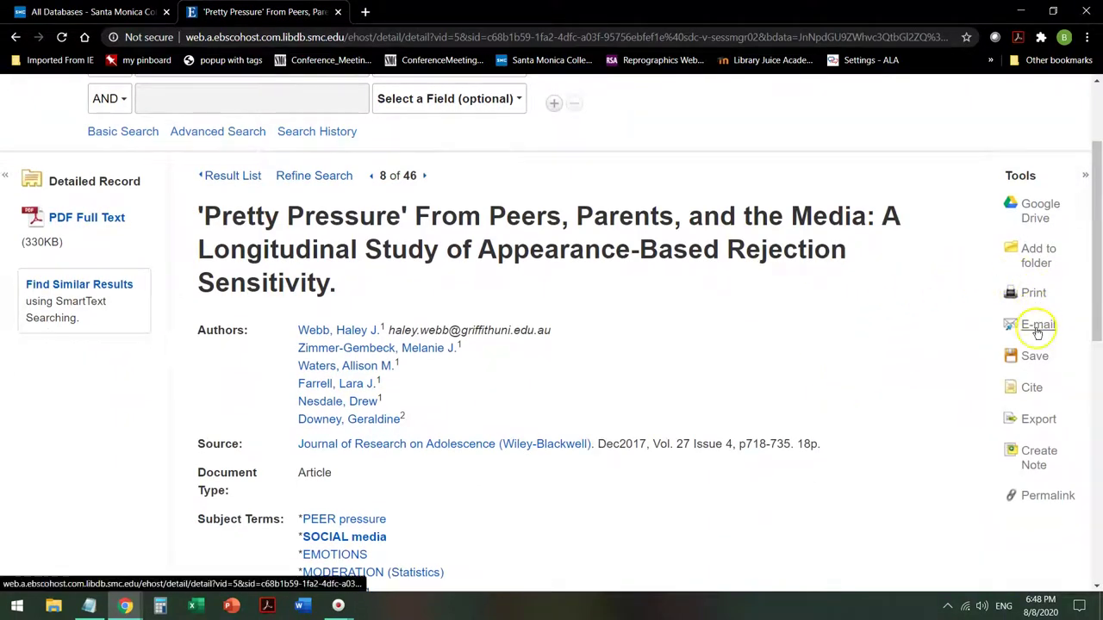
click(1039, 332)
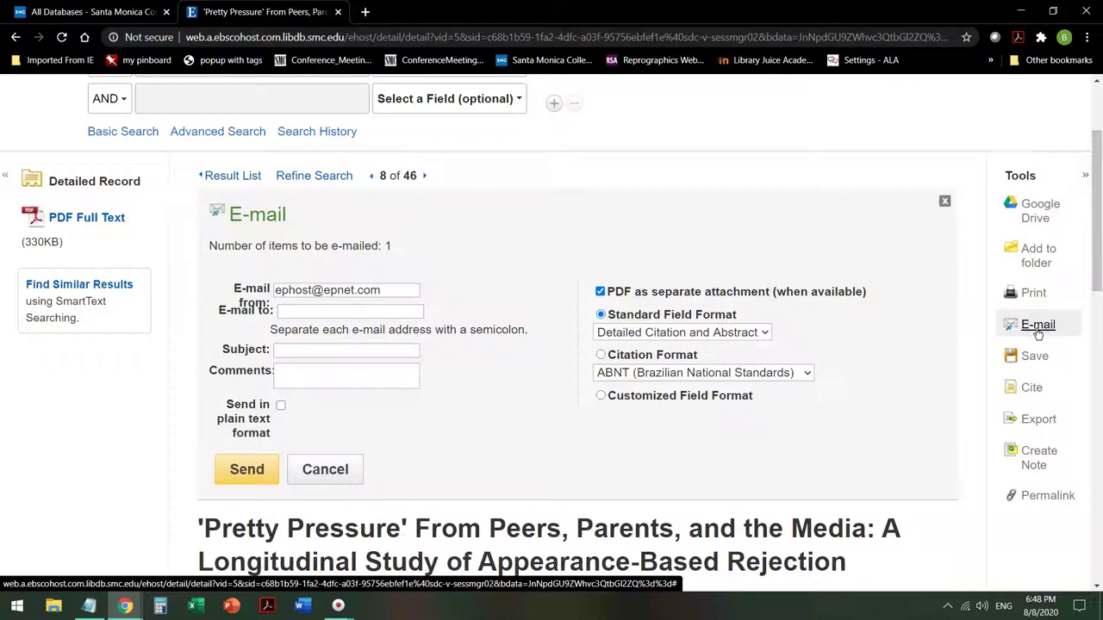
click(315, 312)
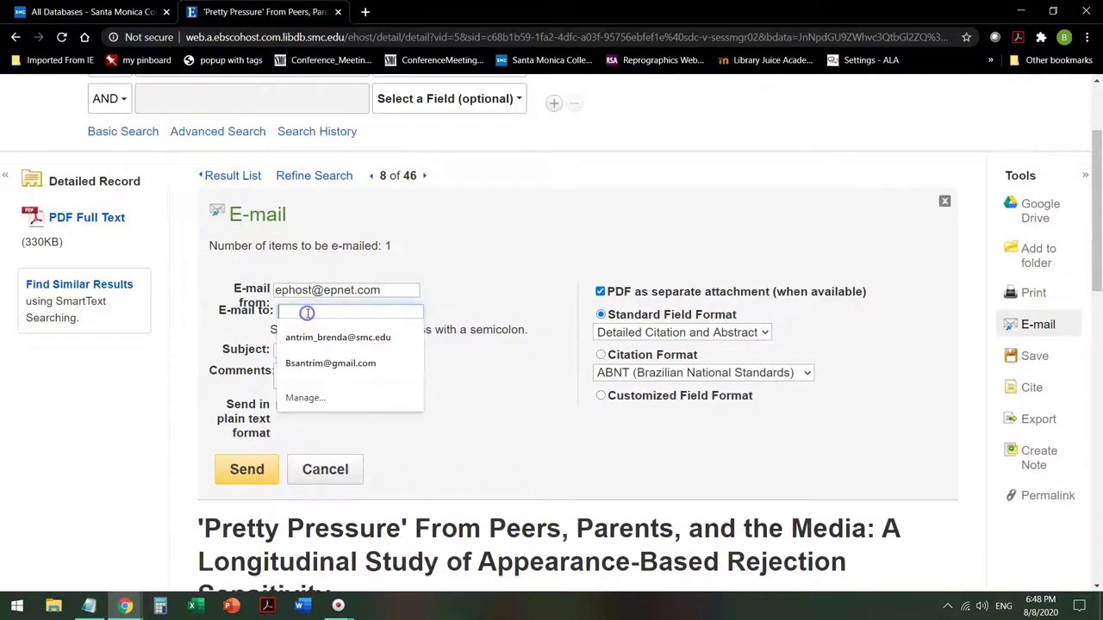
click(315, 337)
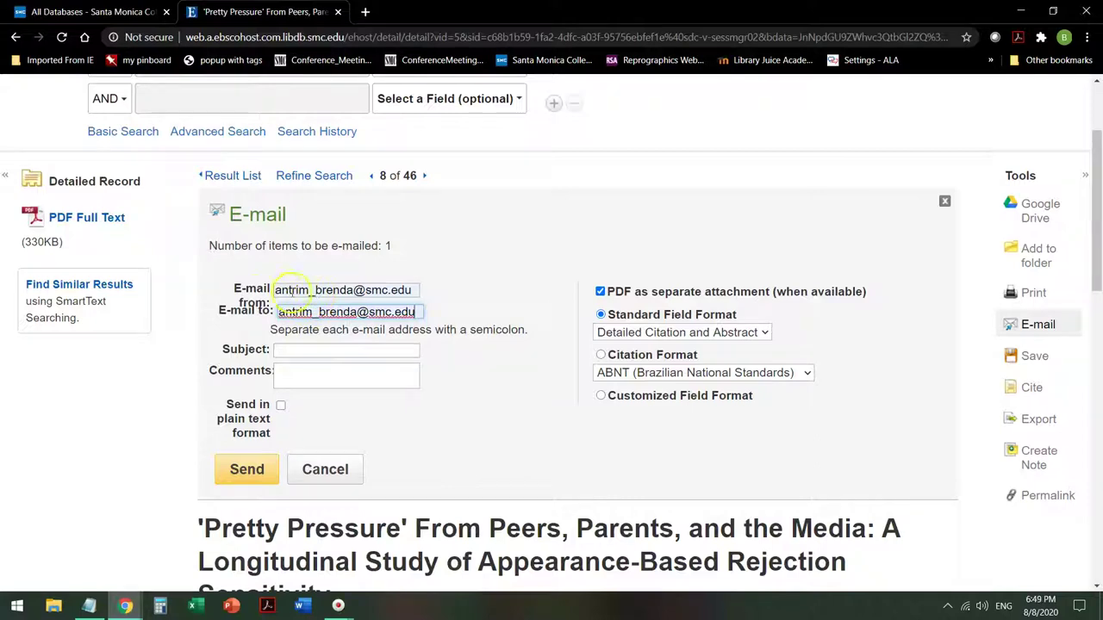
click(310, 350)
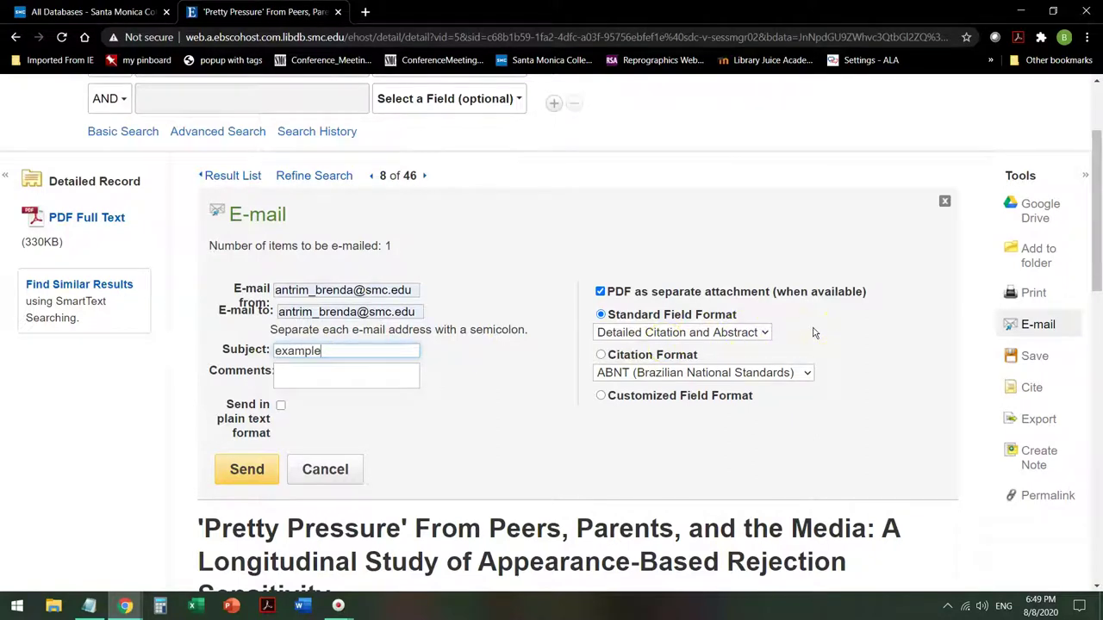
Set the e-mail's citation format to MLA (Modern Language Assoc.) and send the article with the PDF attached.
click(601, 355)
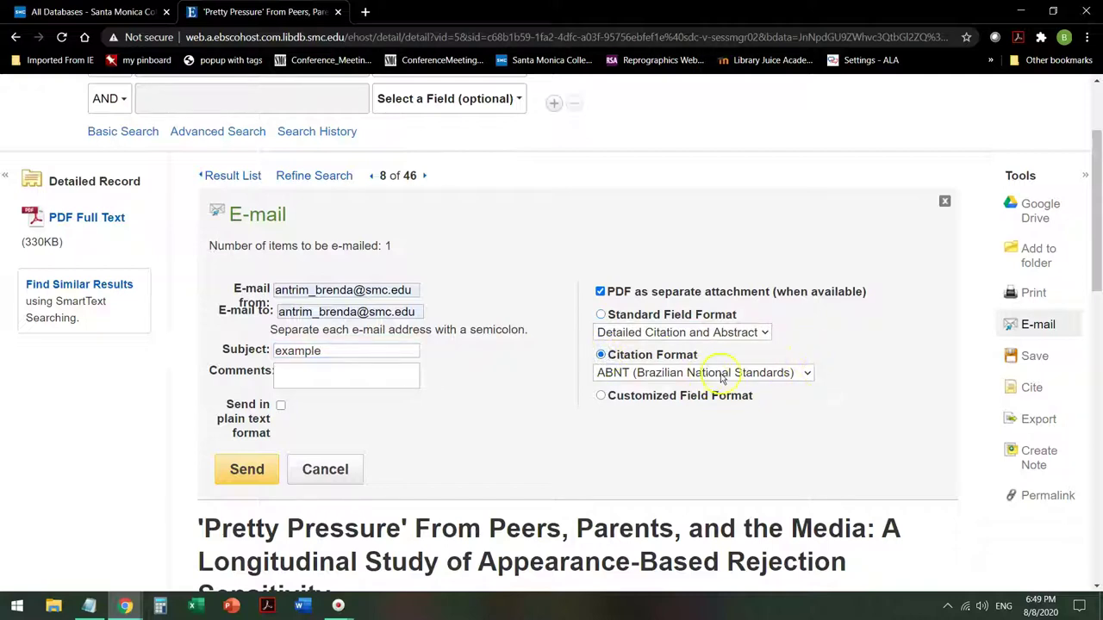
click(807, 376)
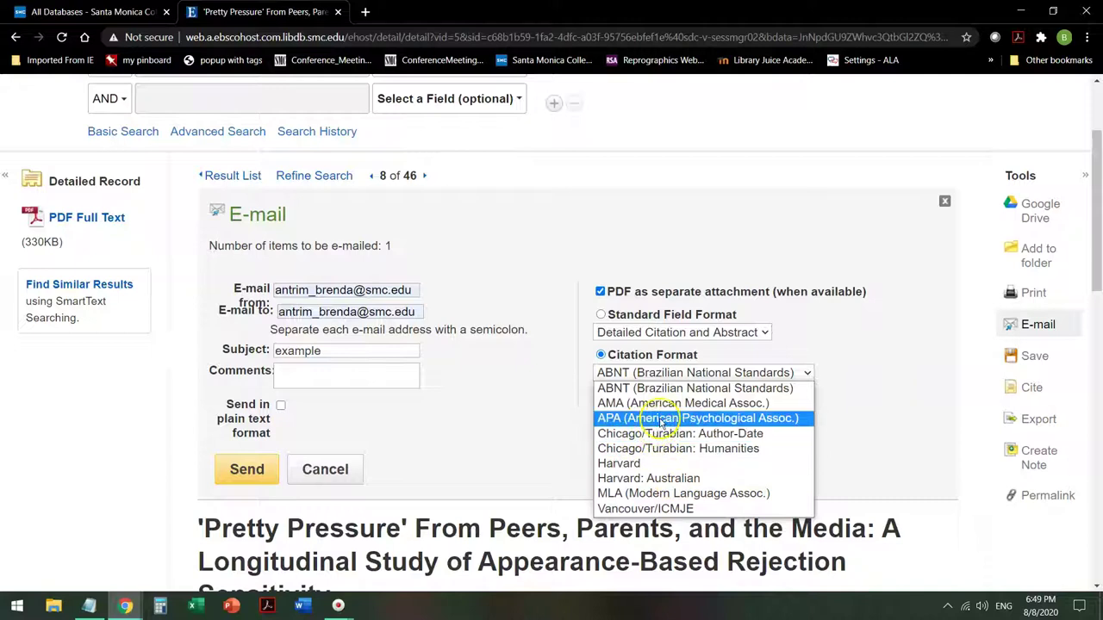
click(673, 494)
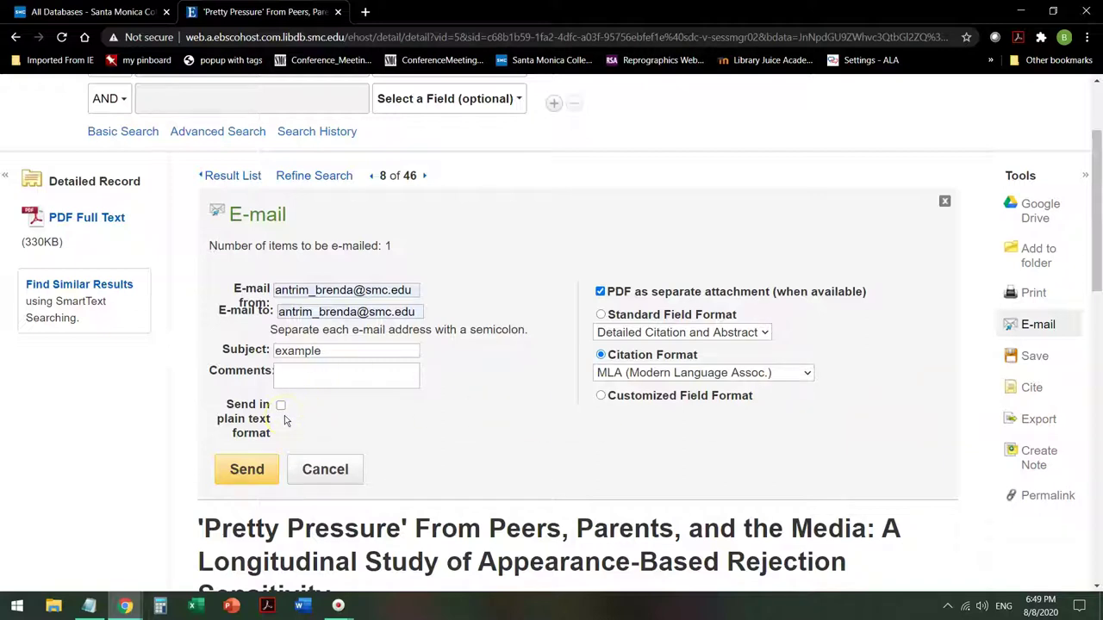
click(367, 394)
click(241, 470)
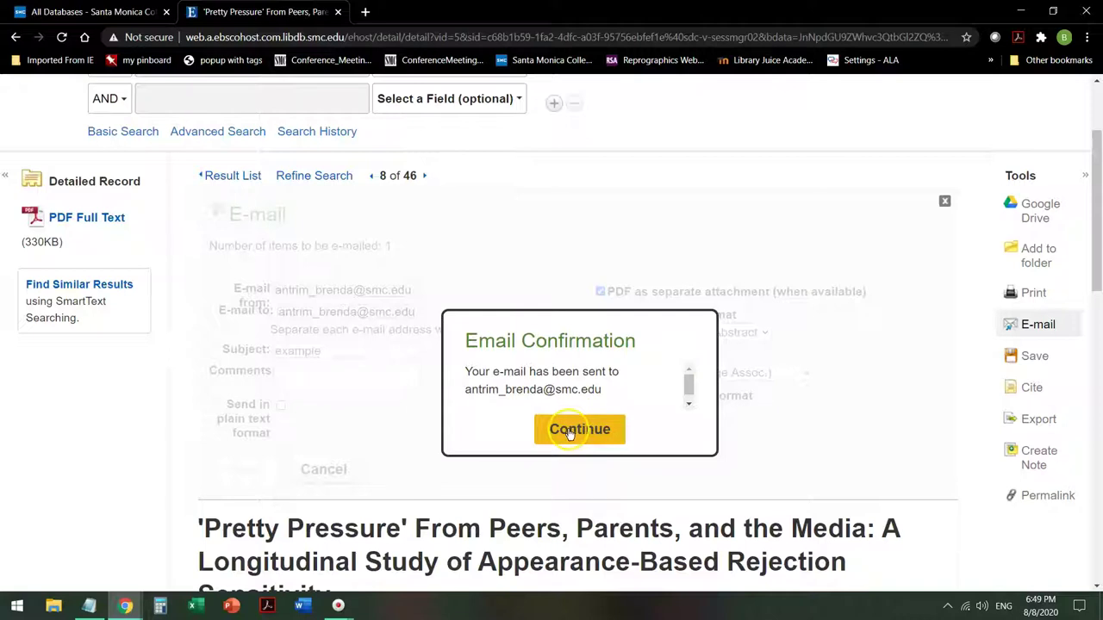
click(571, 429)
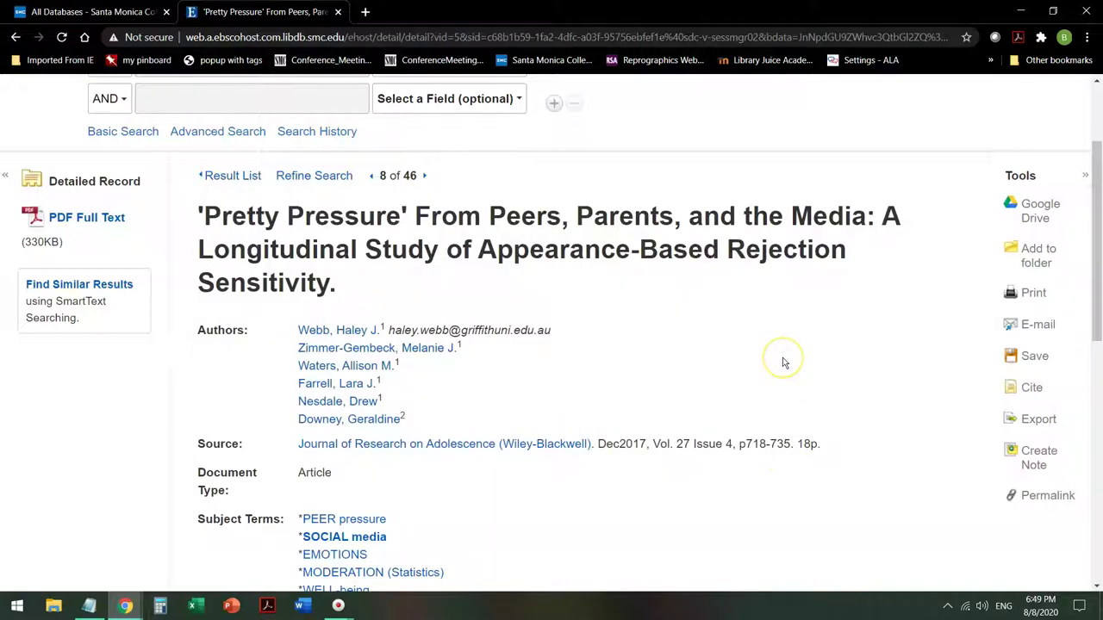
View the article's ready-made citations down to the MLA entry, and go back to the result list.
click(1033, 389)
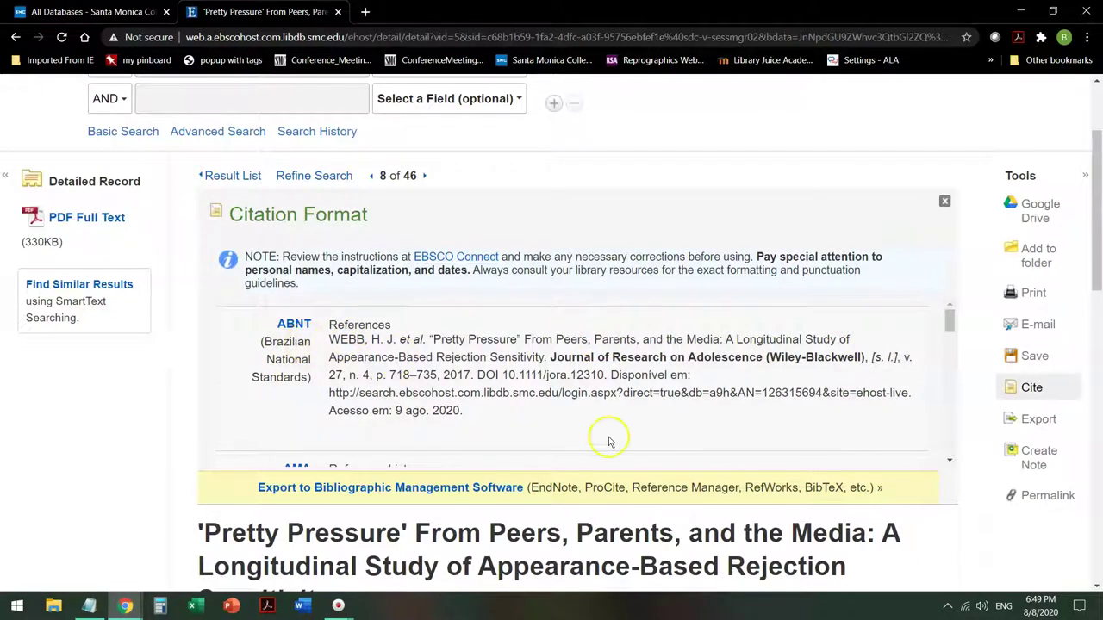
scroll(600, 422, down, 4)
scroll(601, 422, down, 6)
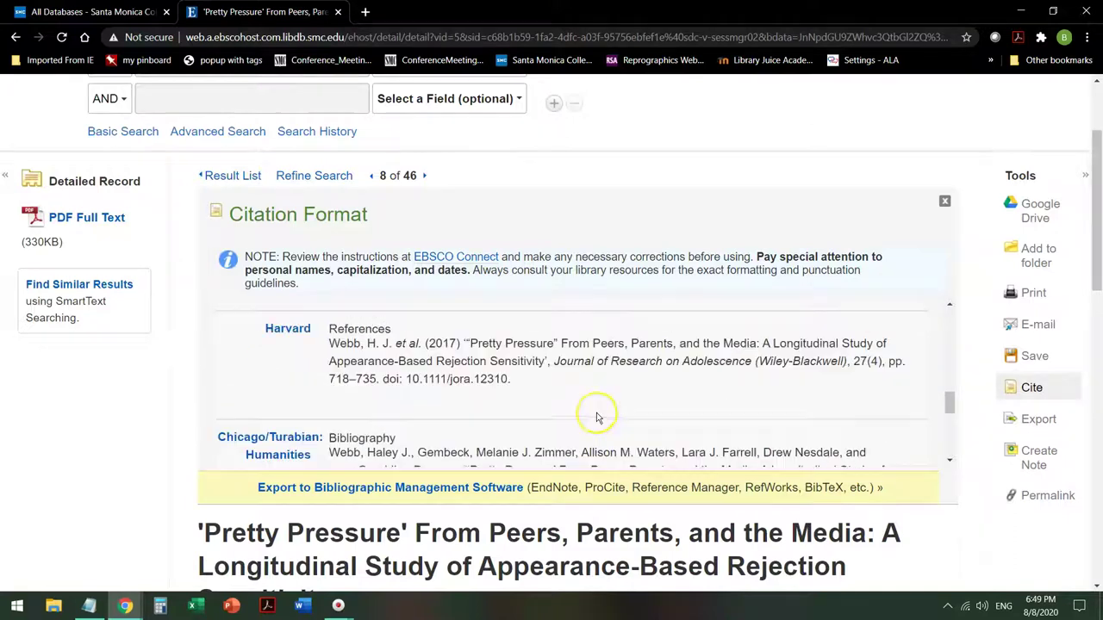
scroll(597, 417, down, 1)
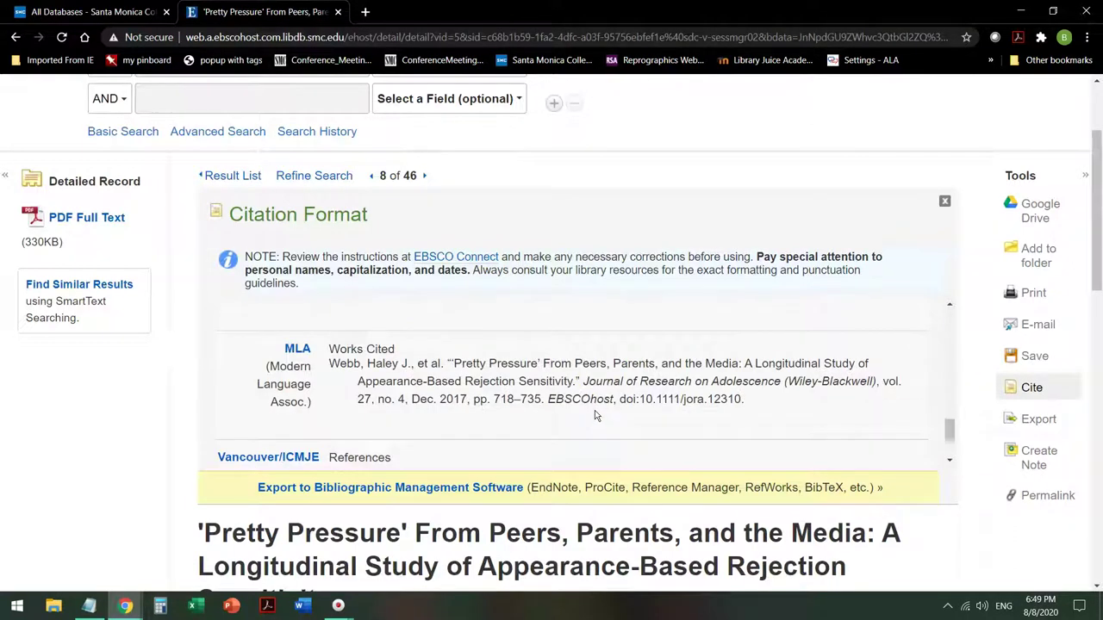
click(357, 369)
click(603, 414)
click(229, 178)
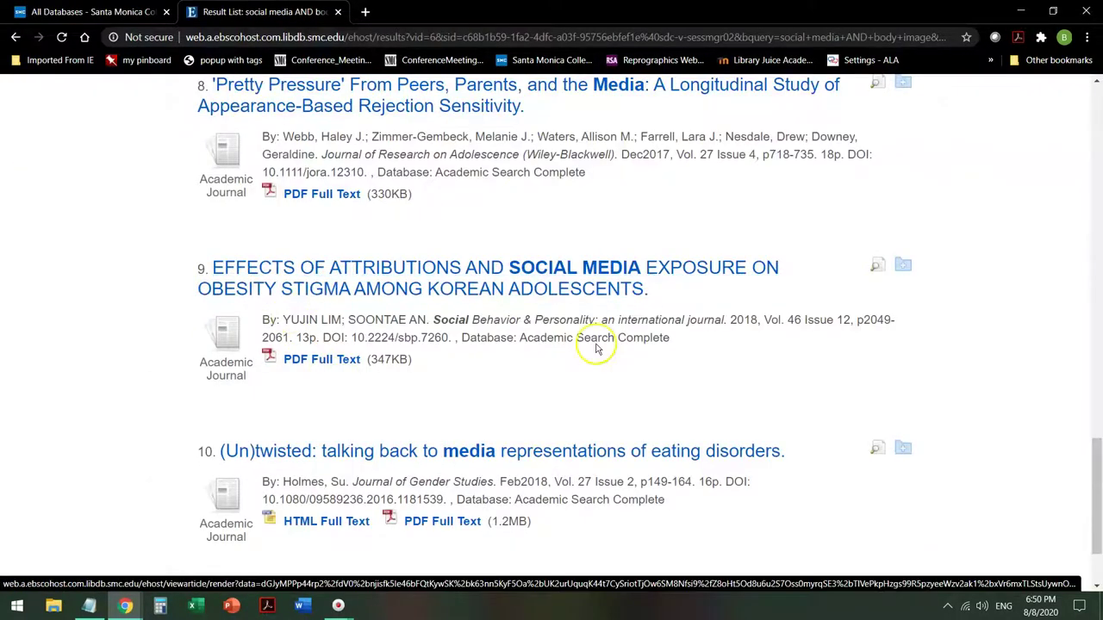
scroll(596, 349, up, 8)
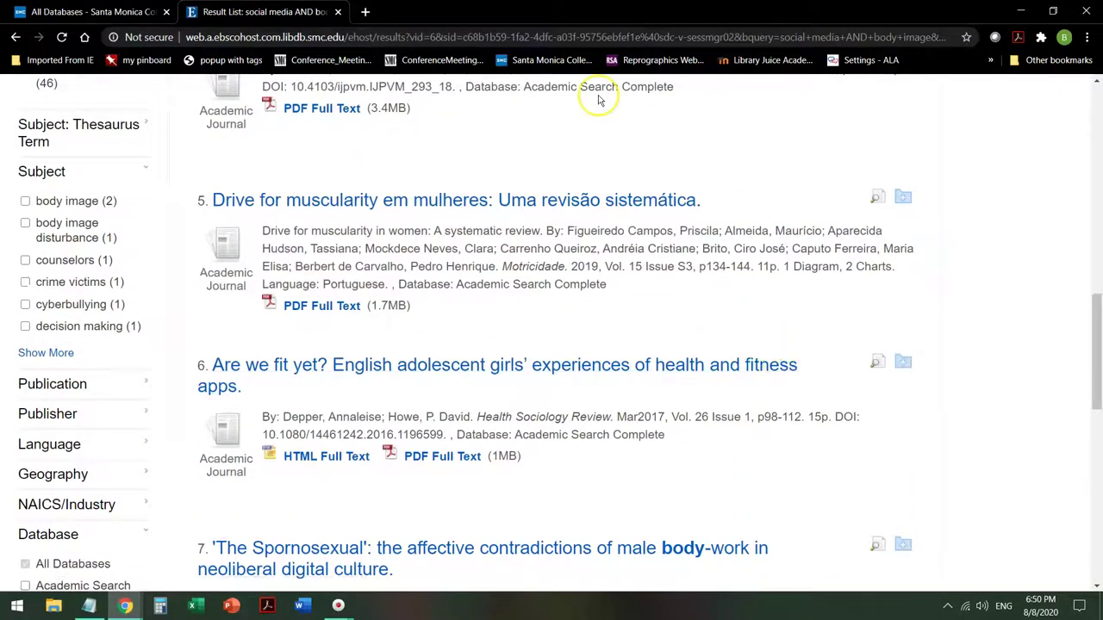
Open the Library page on the Santa Monica College website and locate its Ask a Librarian service.
click(119, 12)
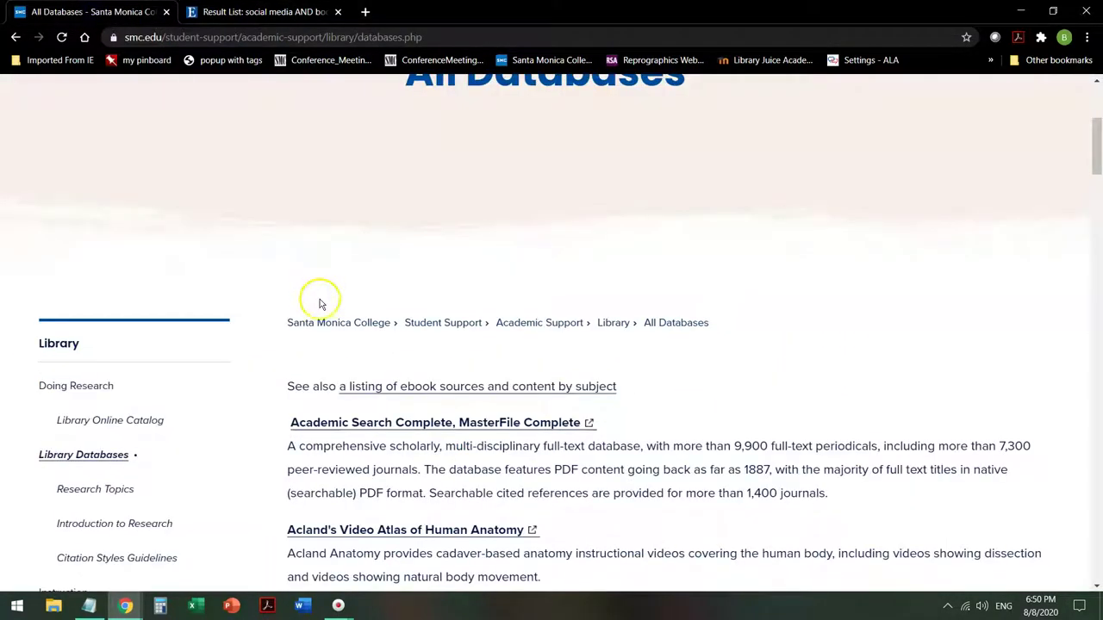
scroll(315, 293, up, 3)
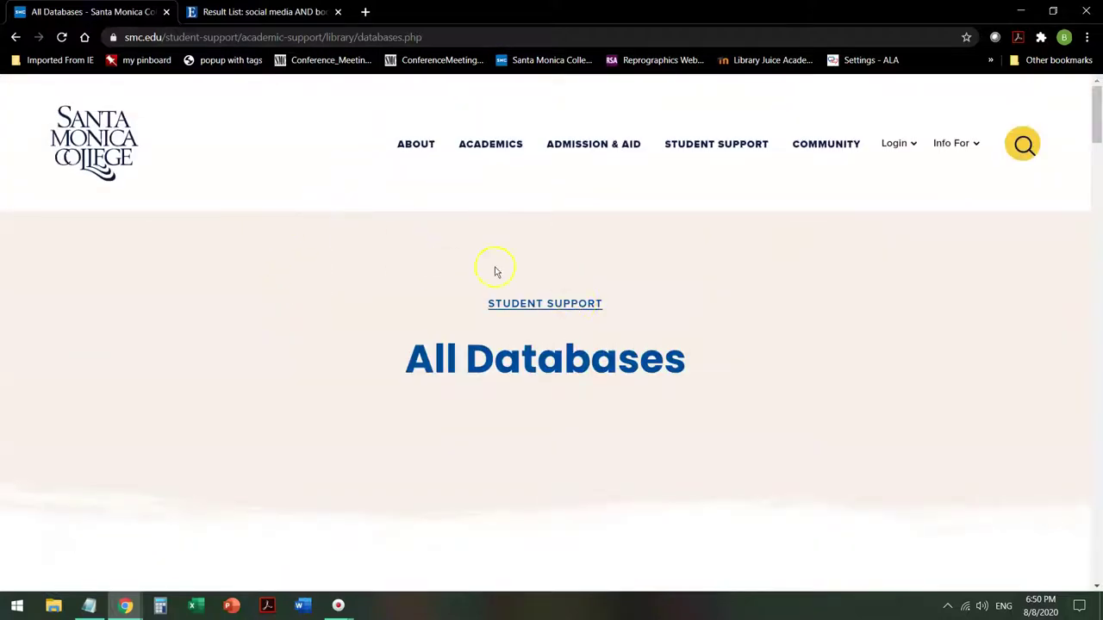
mouse_move(716, 143)
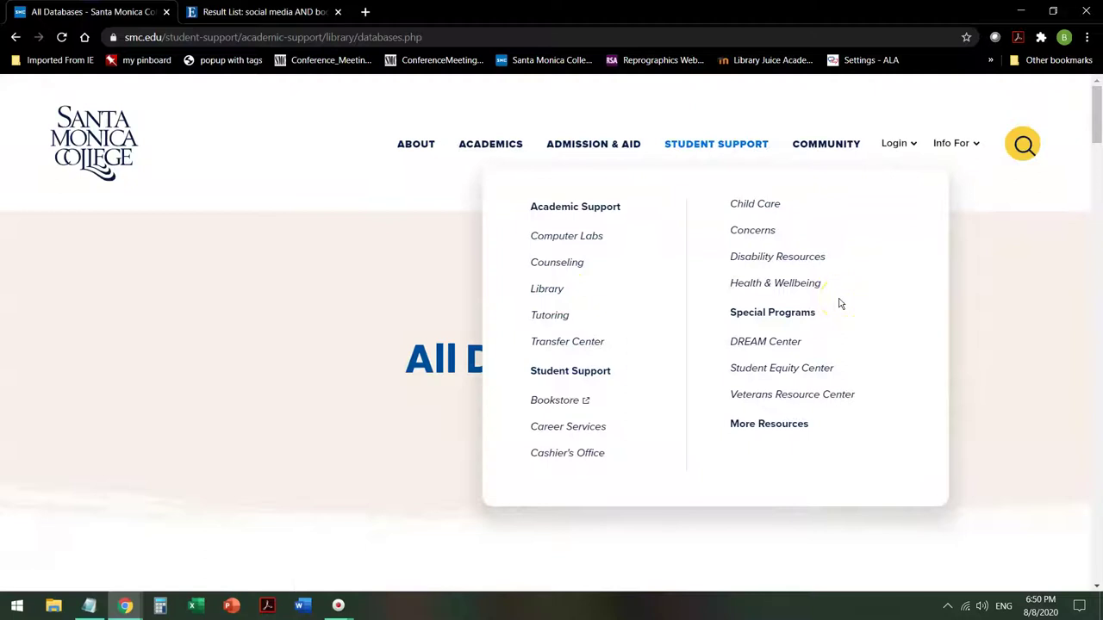
click(553, 291)
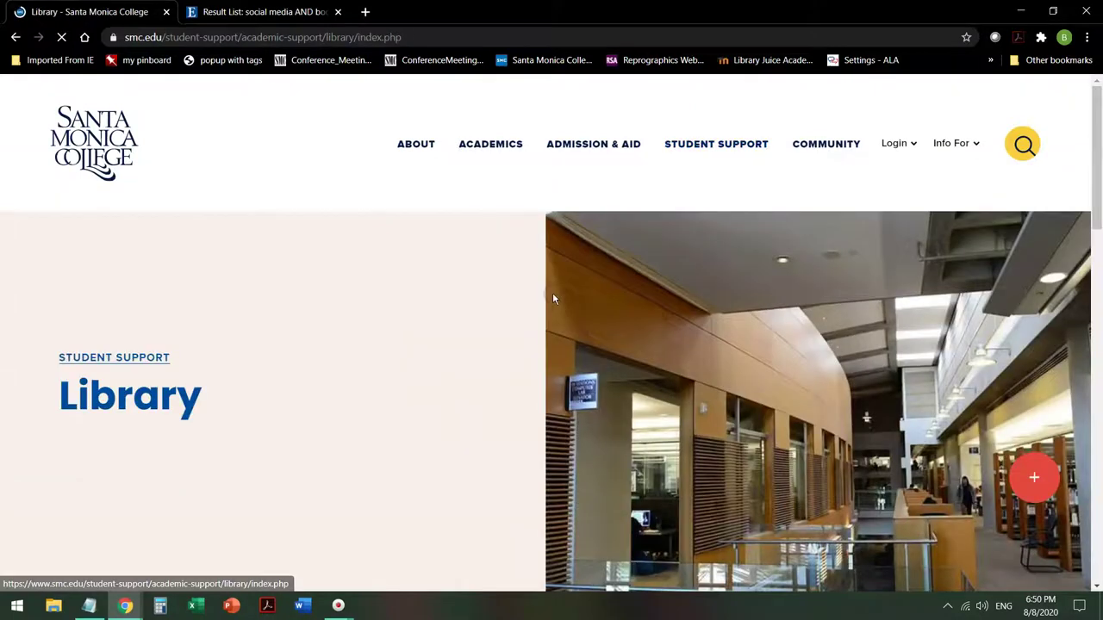
scroll(509, 359, down, 6)
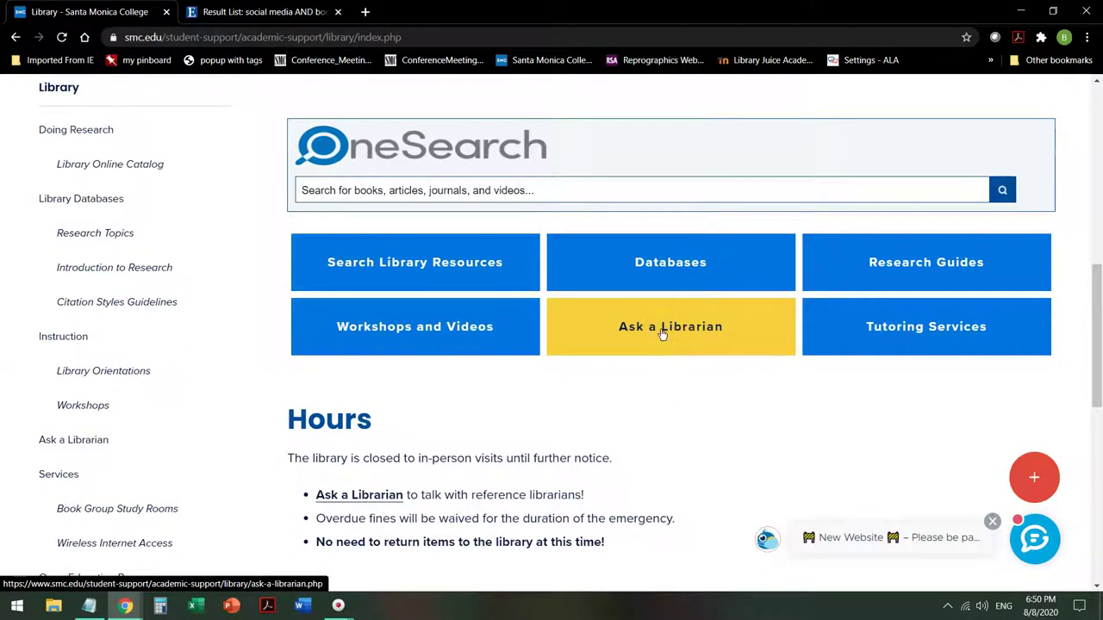
click(677, 351)
Return to the EBSCOhost result list and find the Chat with a Librarian form beside the results.
click(216, 12)
scroll(819, 357, up, 10)
scroll(827, 353, up, 2)
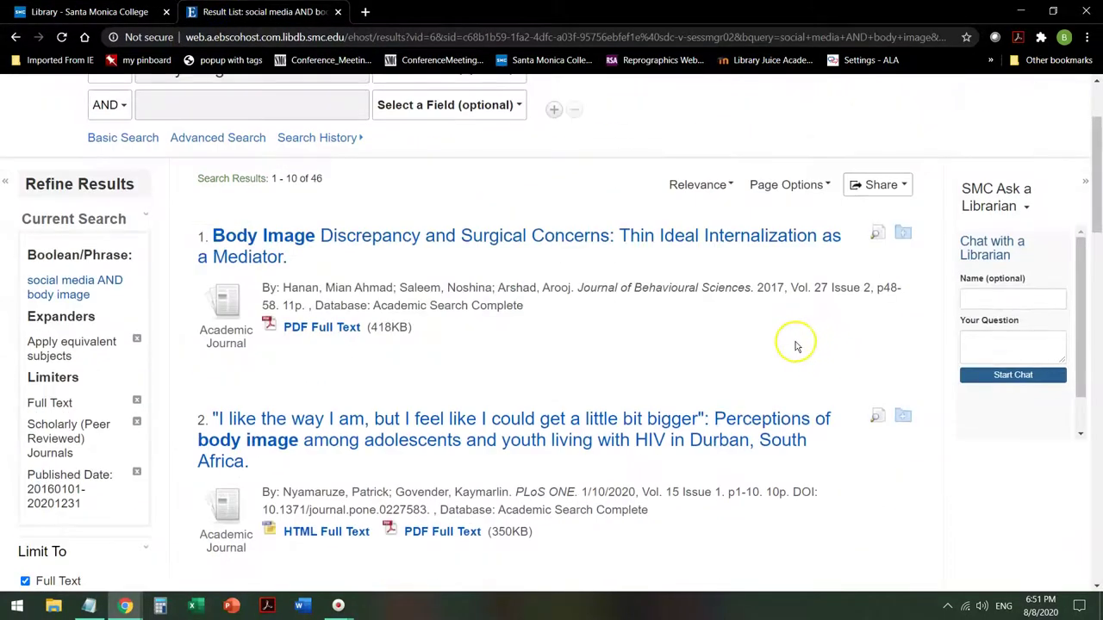